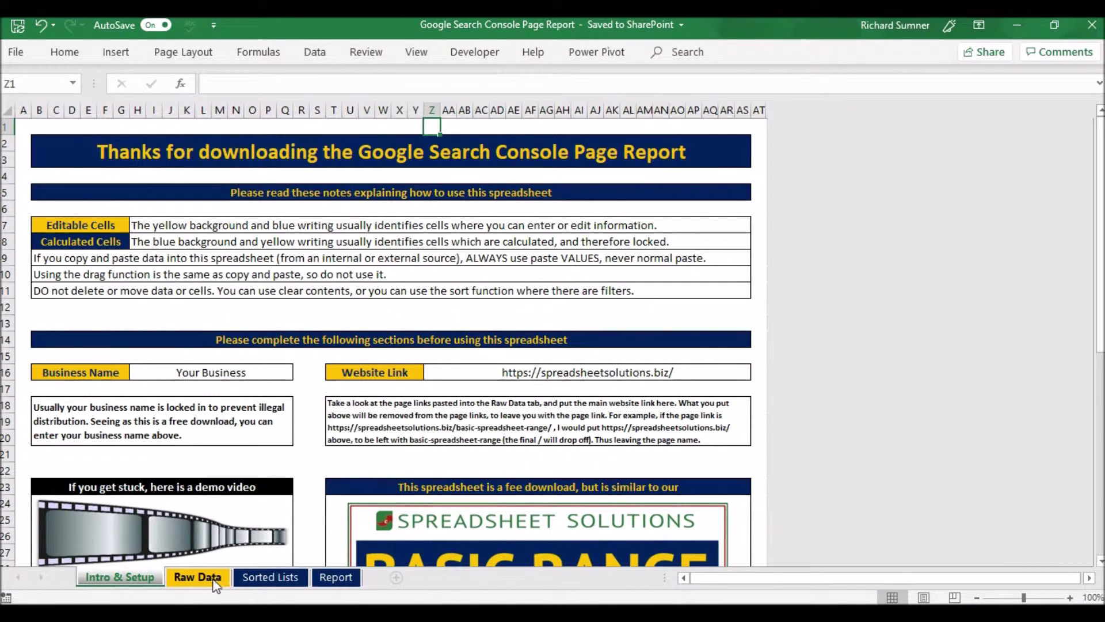
Copy the first page link in B11 of the Raw Data sheet and examine the Paste Values options for it.
click(198, 577)
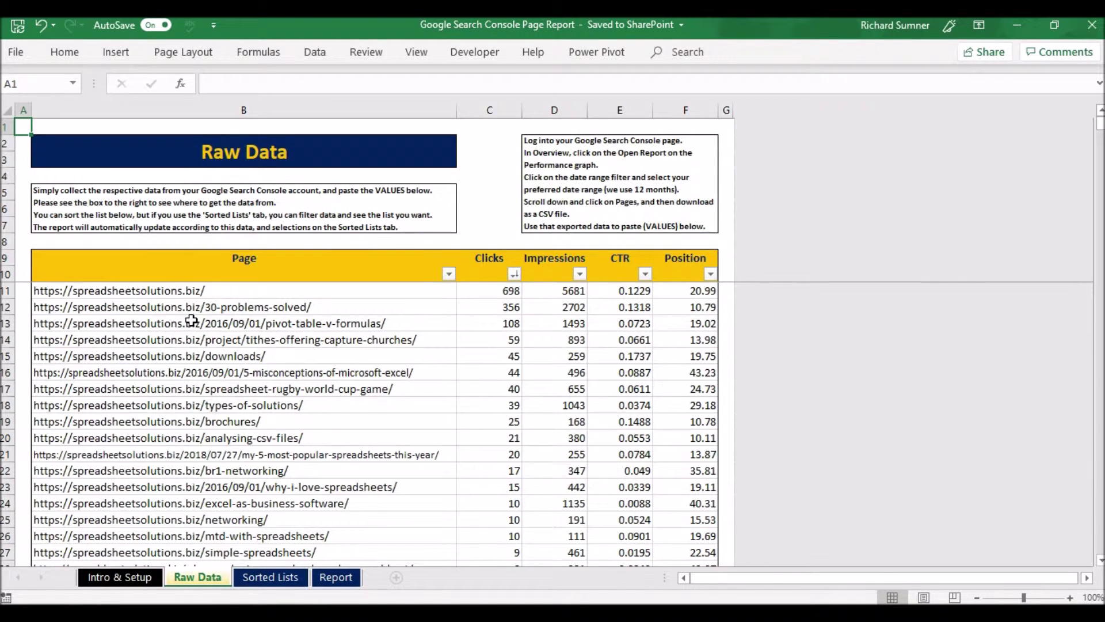
right_click(181, 291)
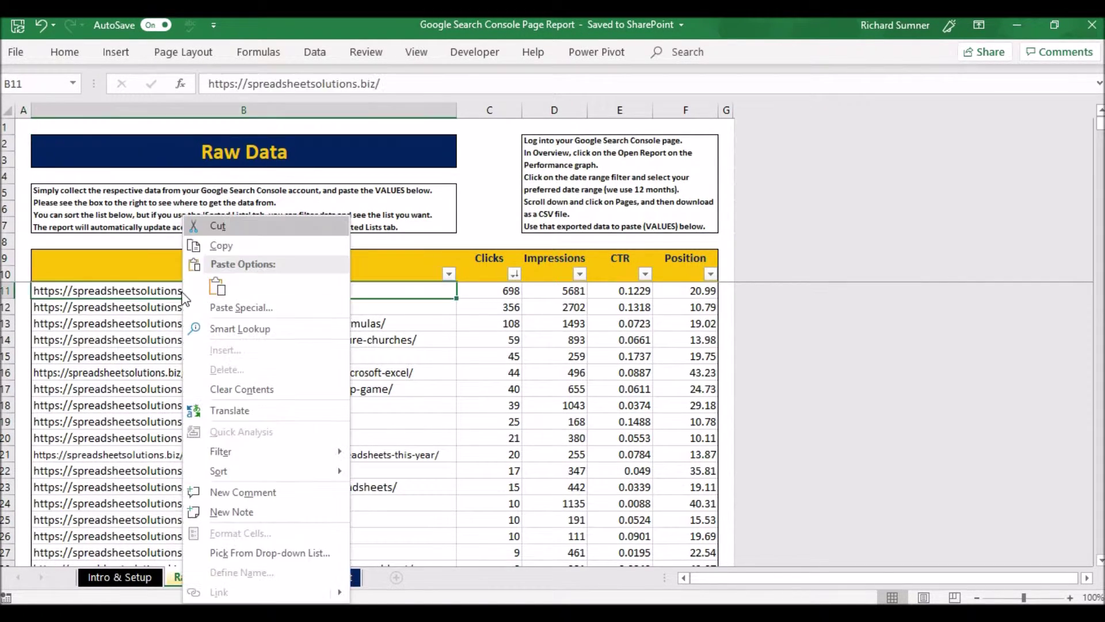
click(248, 248)
right_click(193, 289)
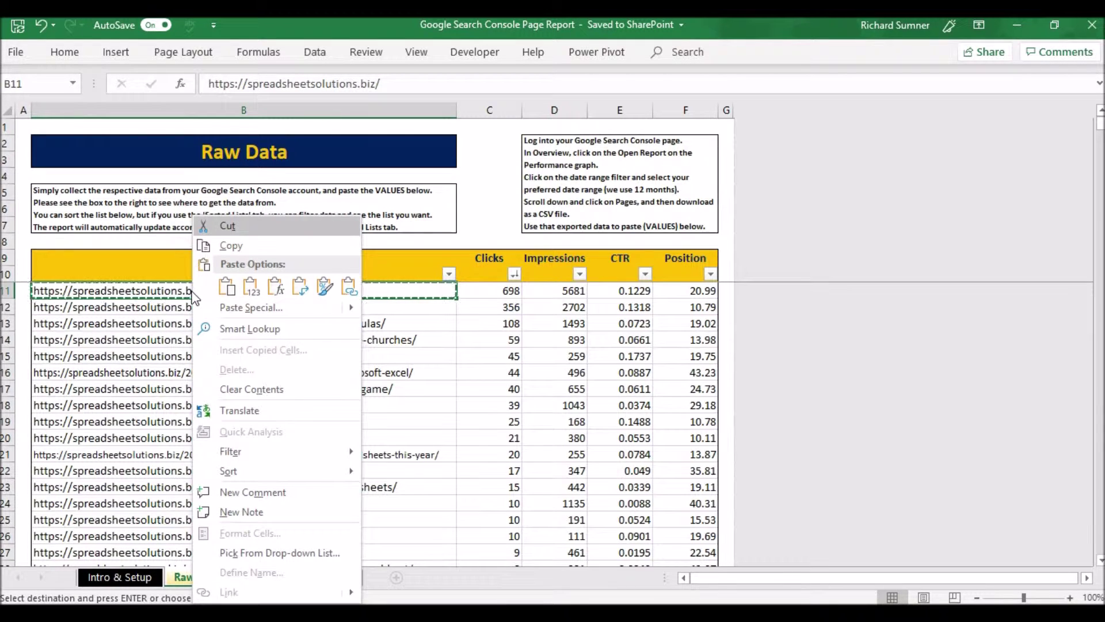
click(251, 286)
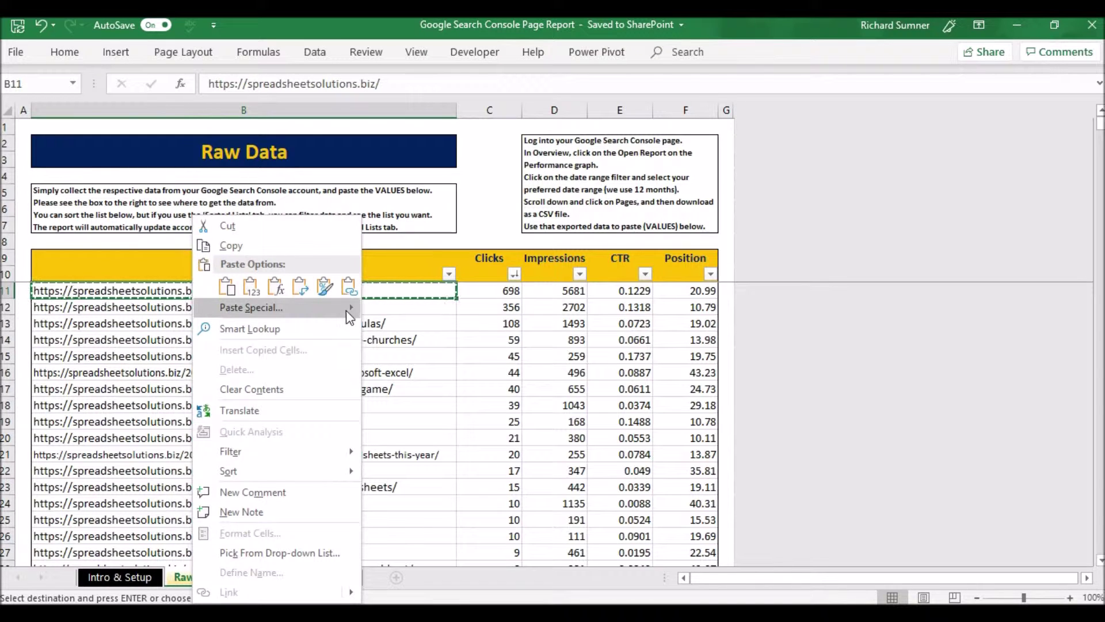
mouse_move(355, 312)
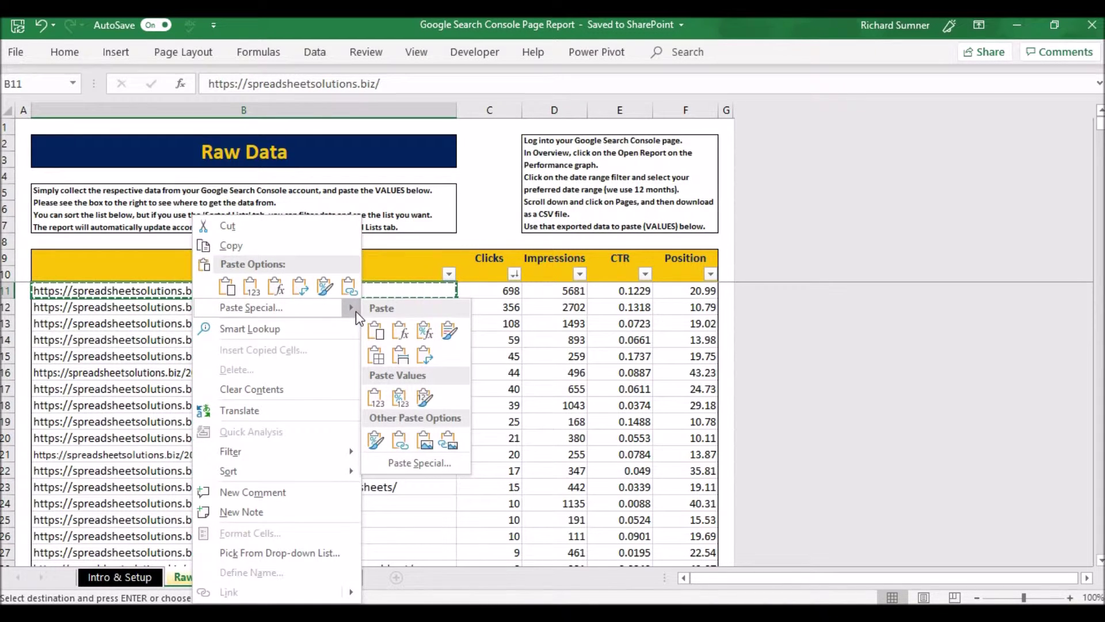
click(380, 333)
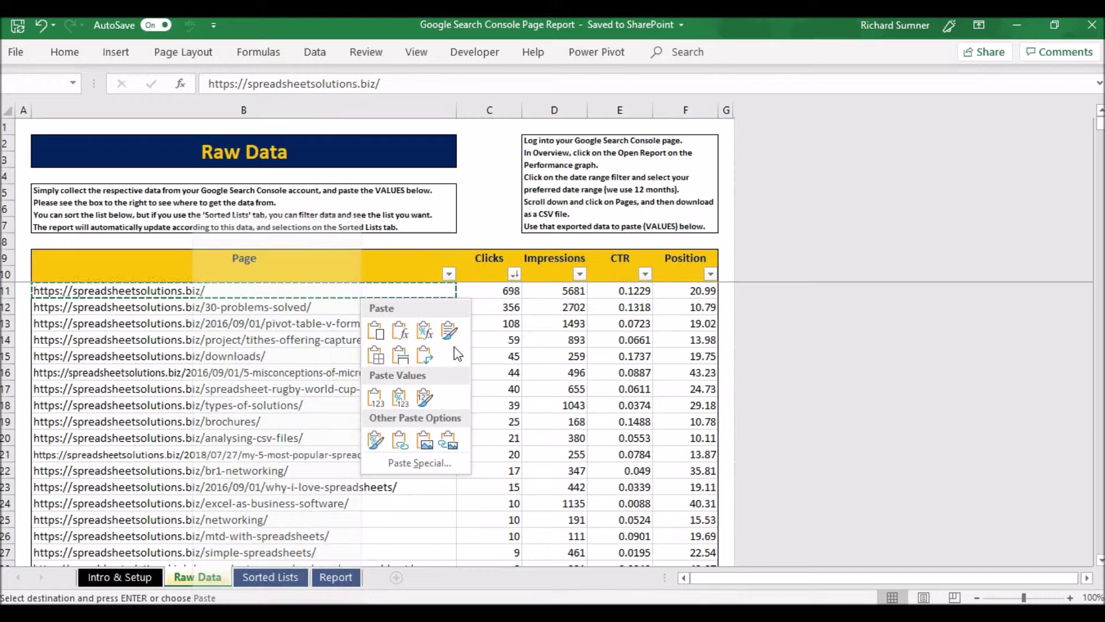
click(374, 397)
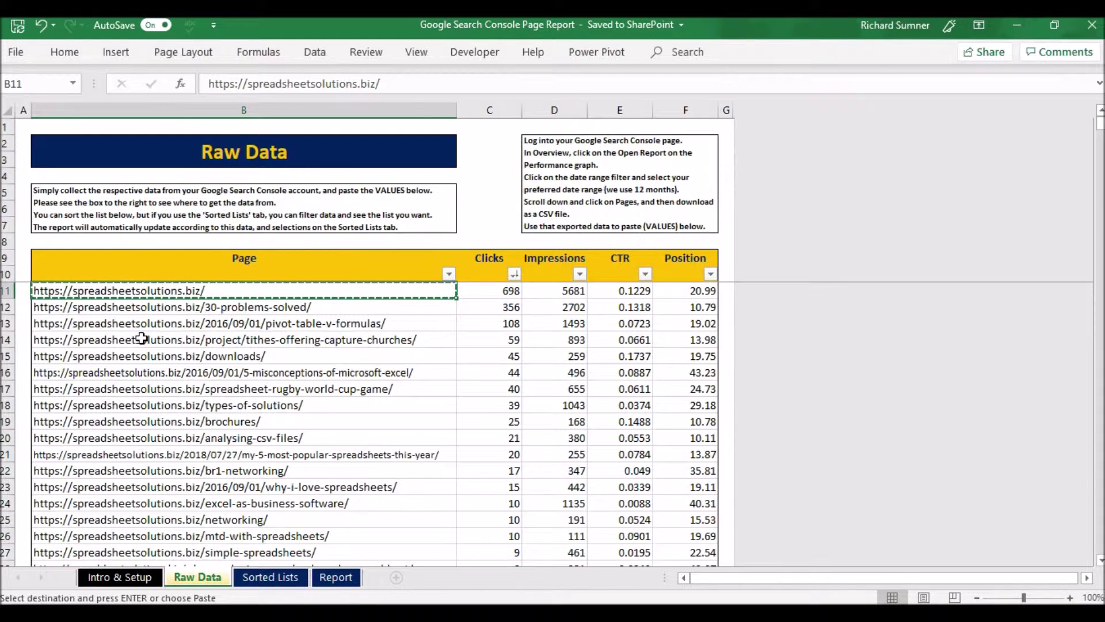
key(Escape)
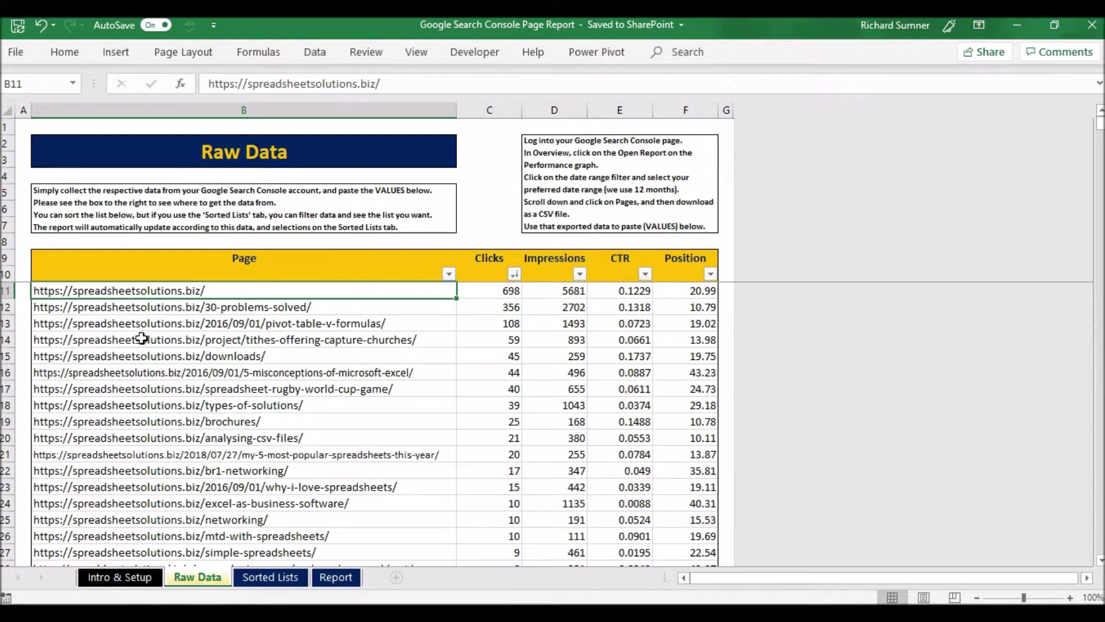
Compare the page links on the Raw Data sheet with the Website Link entry on the Intro & Setup sheet.
click(201, 339)
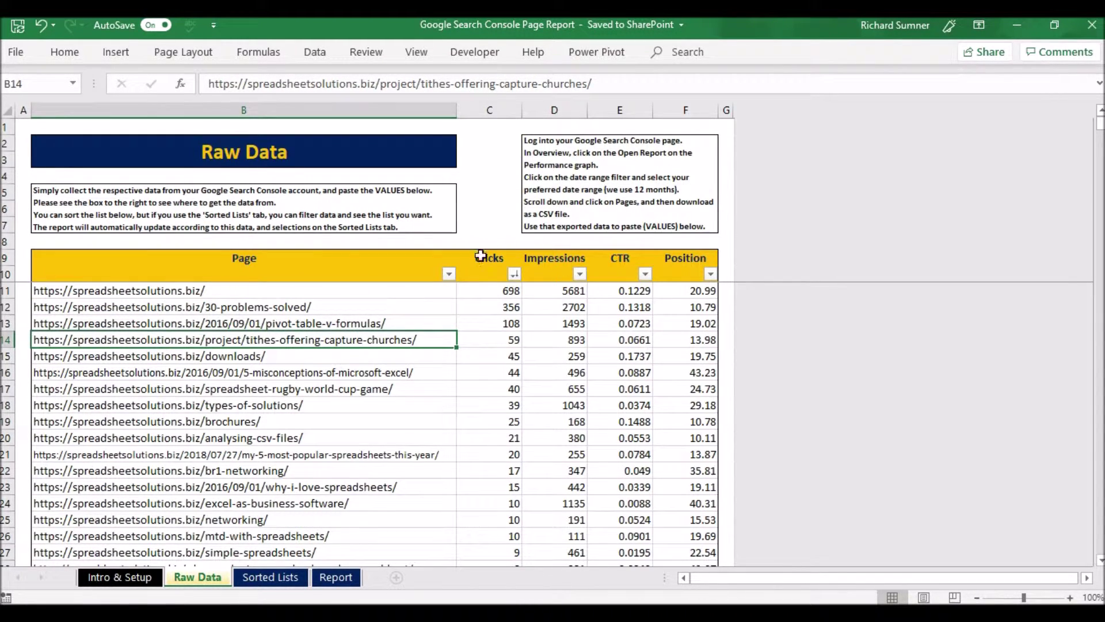
click(138, 291)
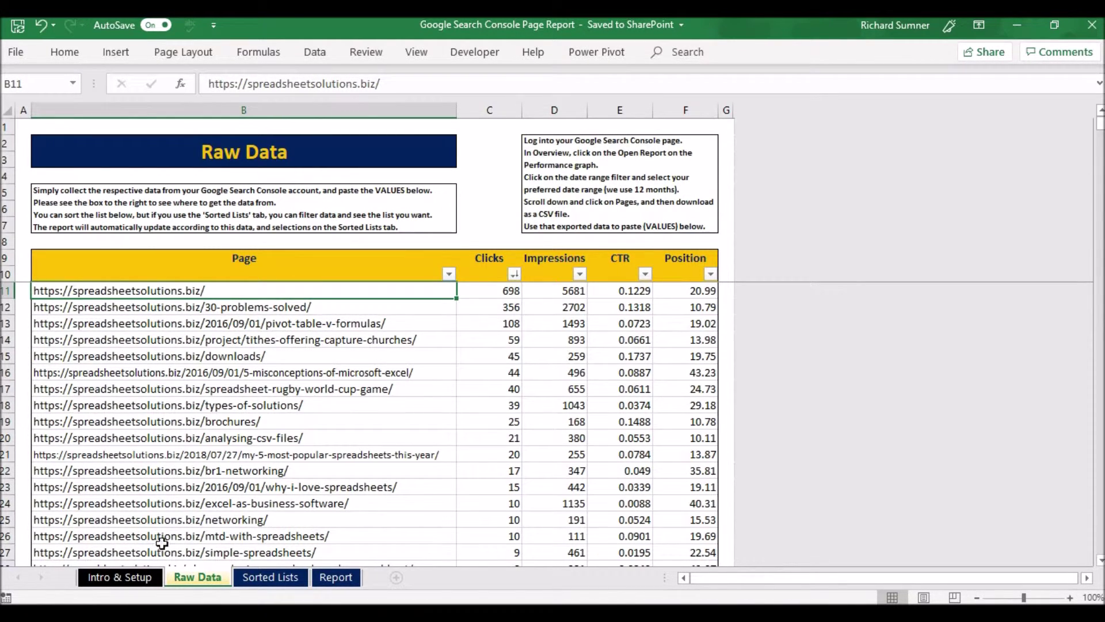
click(144, 580)
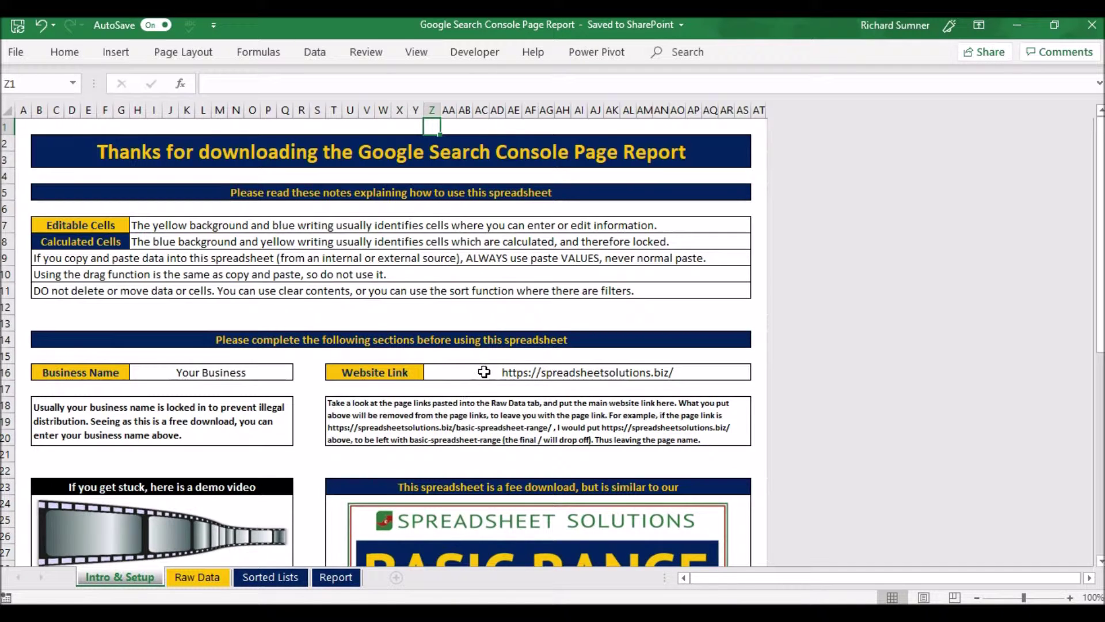
click(208, 574)
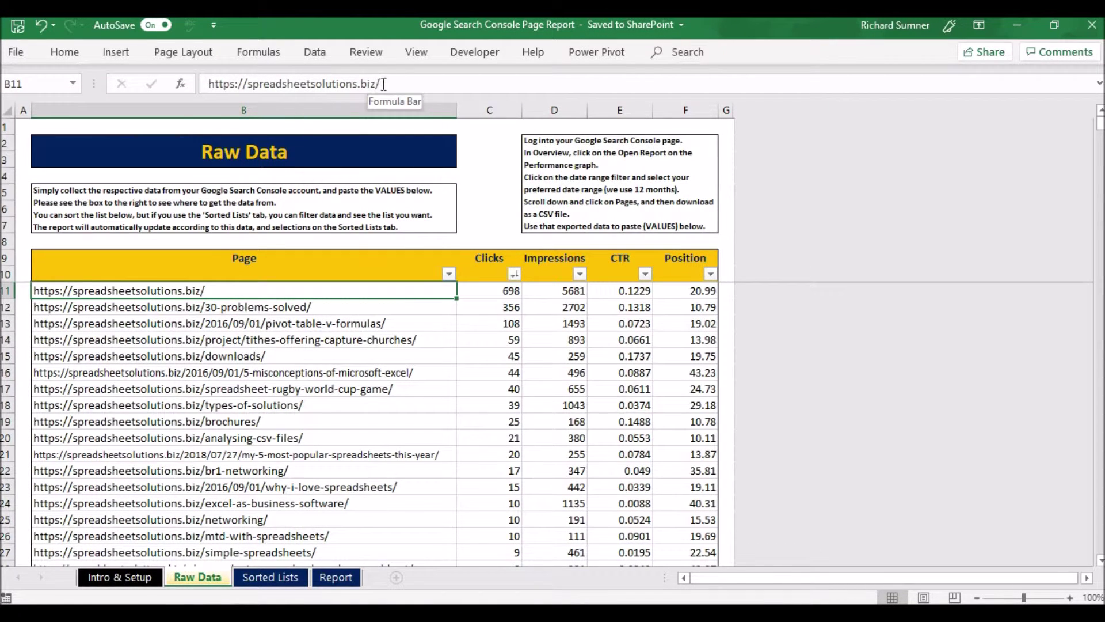
drag(378, 84, 208, 84)
right_click(248, 85)
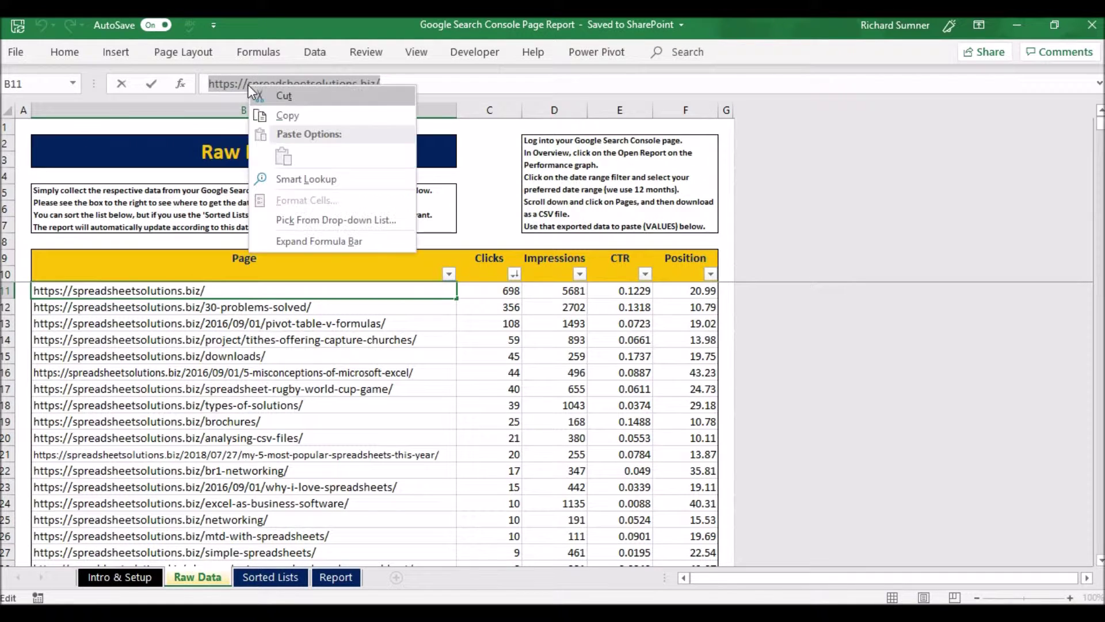
click(284, 115)
key(Return)
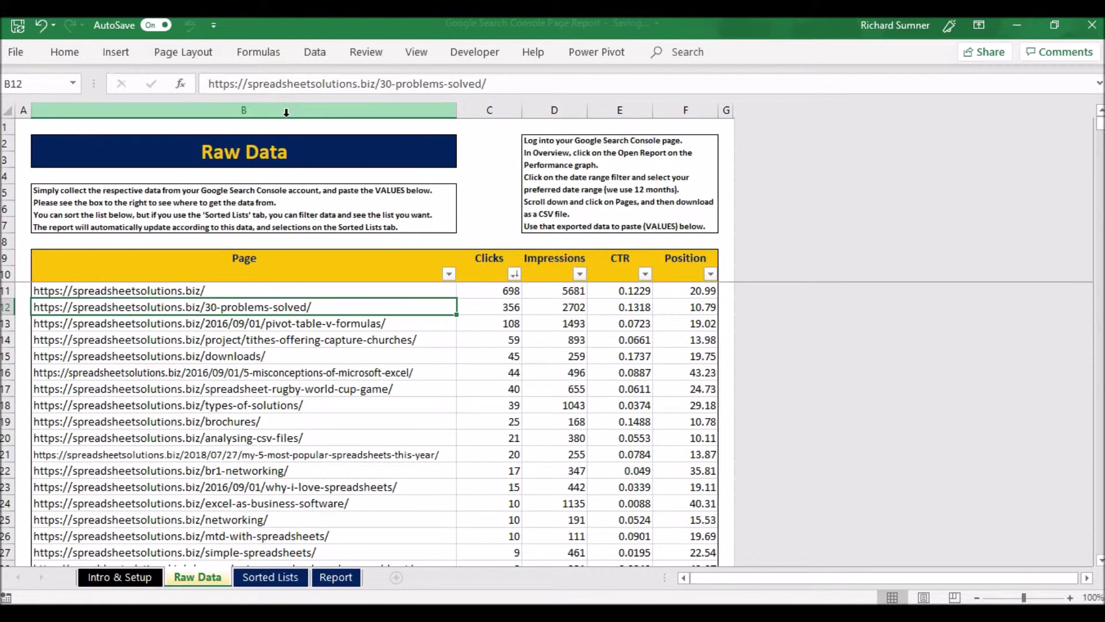
click(120, 576)
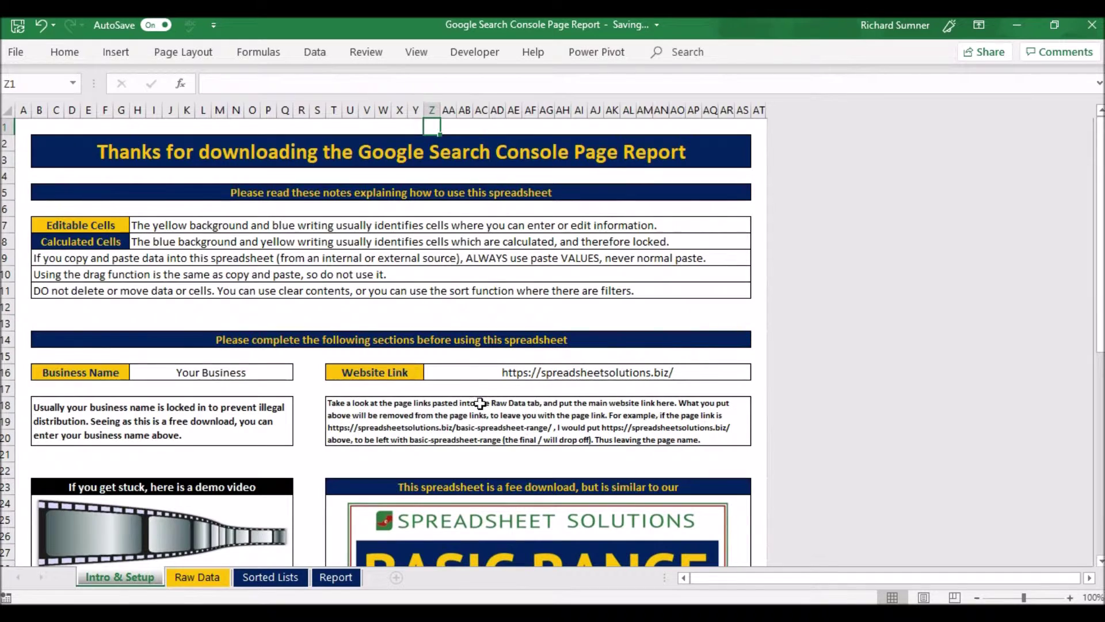
click(548, 370)
drag(380, 84, 208, 84)
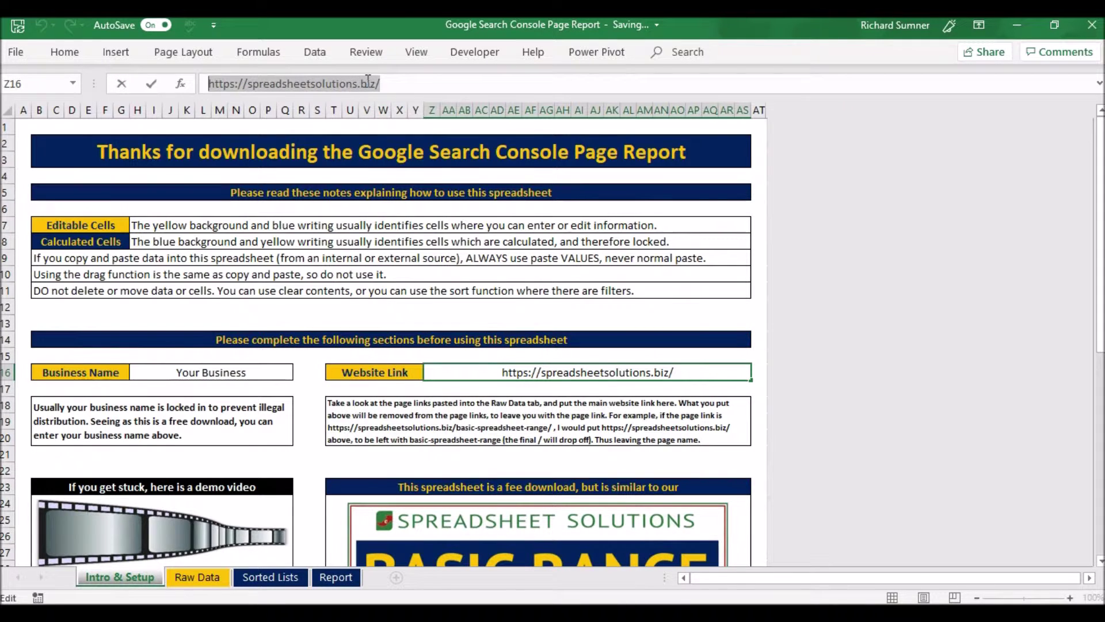
right_click(368, 83)
click(409, 161)
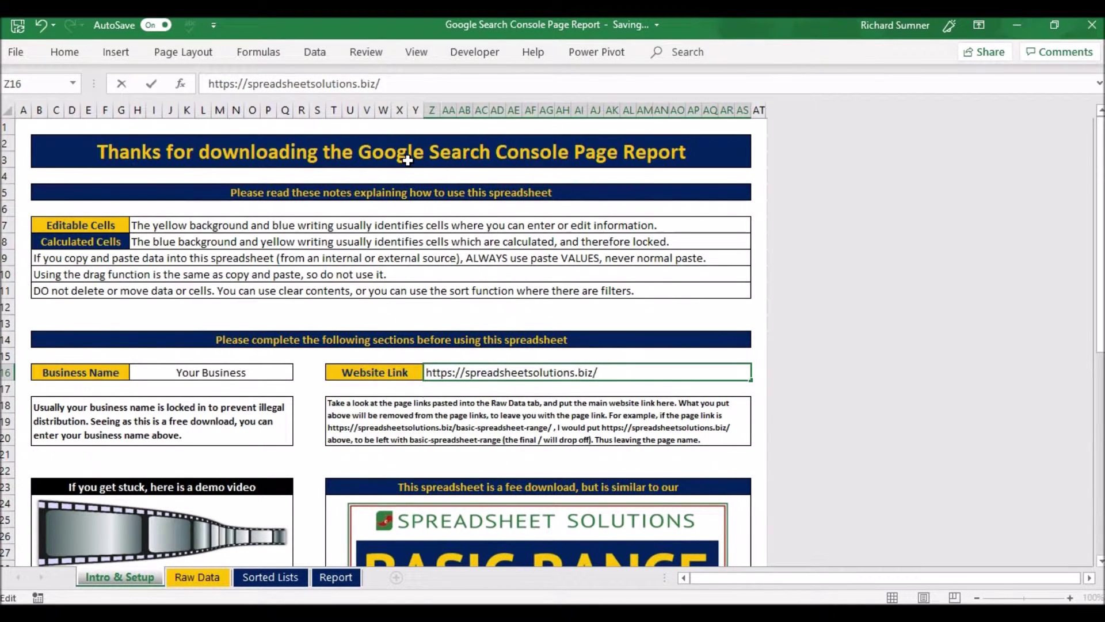
key(Return)
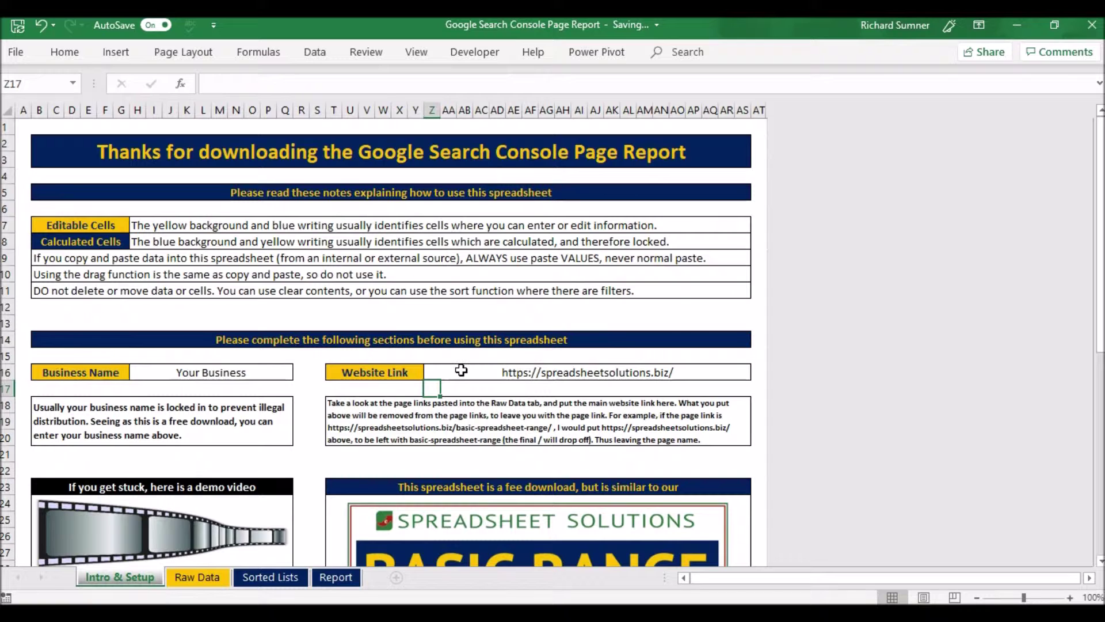
key(Left)
key(Left)
key(Left)
key(Left)
key(Left)
key(Left)
key(Left)
key(Left)
key(Left)
key(Left)
key(Left)
key(Left)
key(Left)
key(Left)
key(Left)
key(Left)
key(Left)
key(Left)
key(Left)
key(Left)
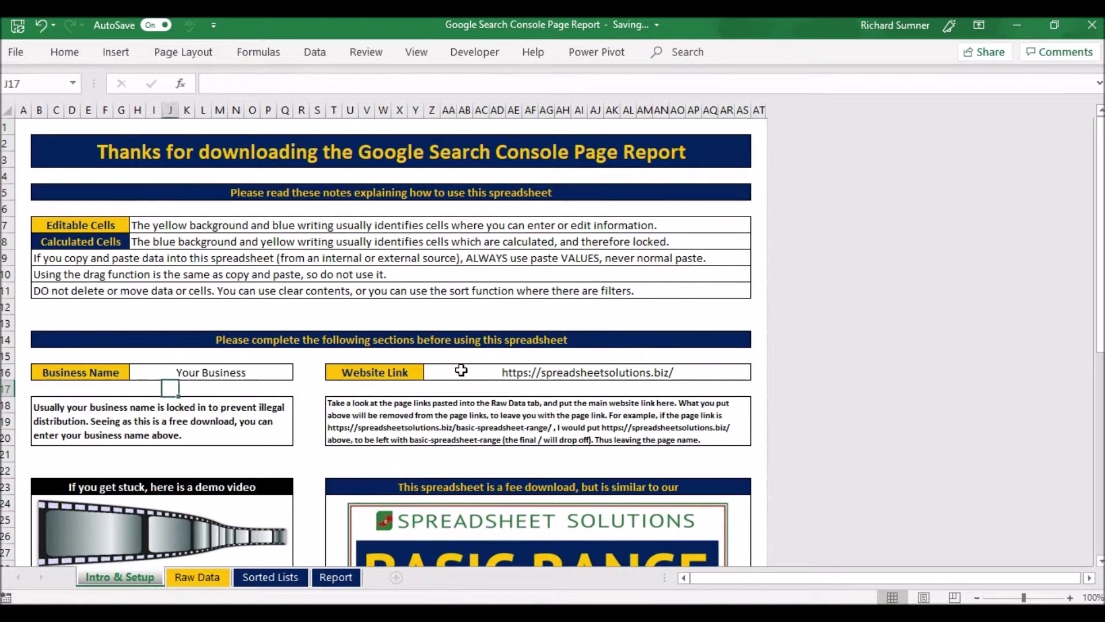
key(Left)
key(Left)
key(Left)
key(Left)
key(Left)
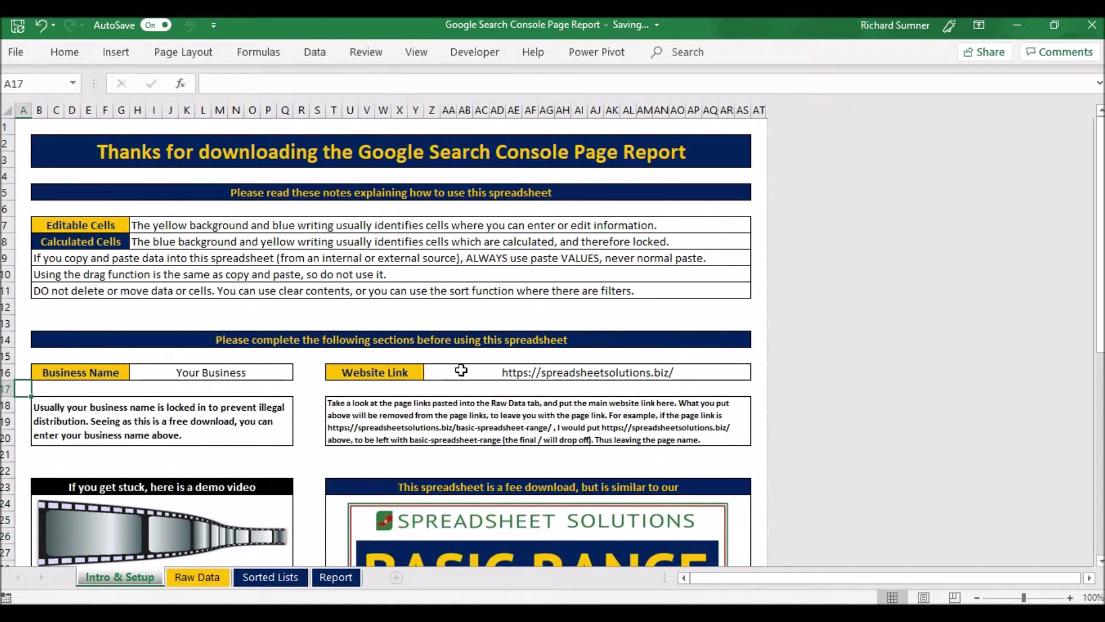
Revisit the Raw Data sheet and examine the complete page list on the Sorted Lists sheet.
click(199, 577)
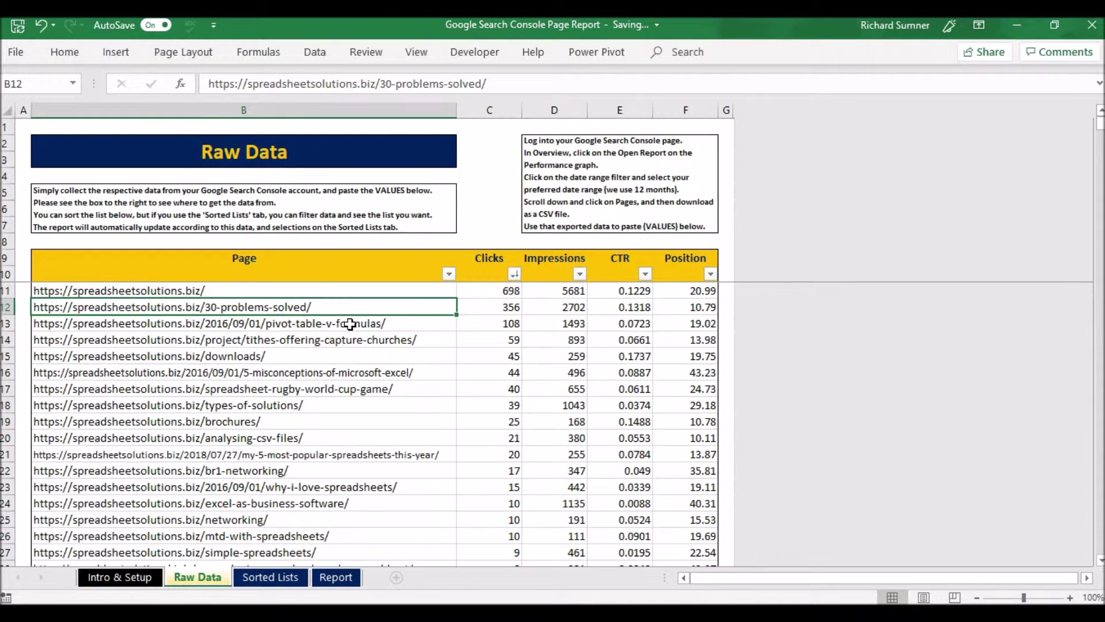
click(25, 130)
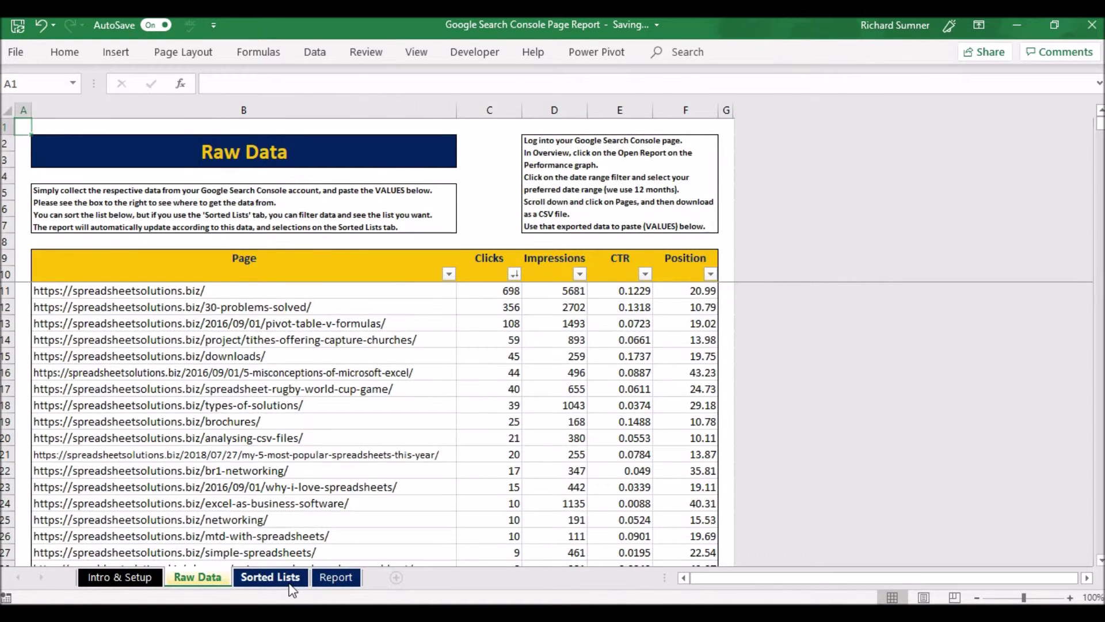
click(290, 584)
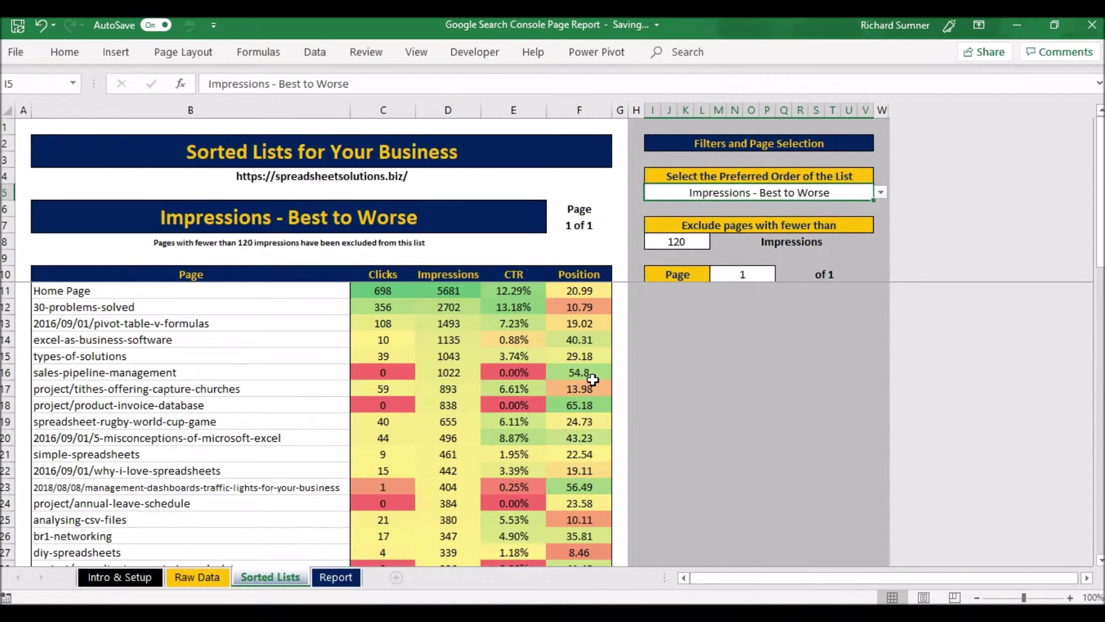
scroll(592, 380, down, 14)
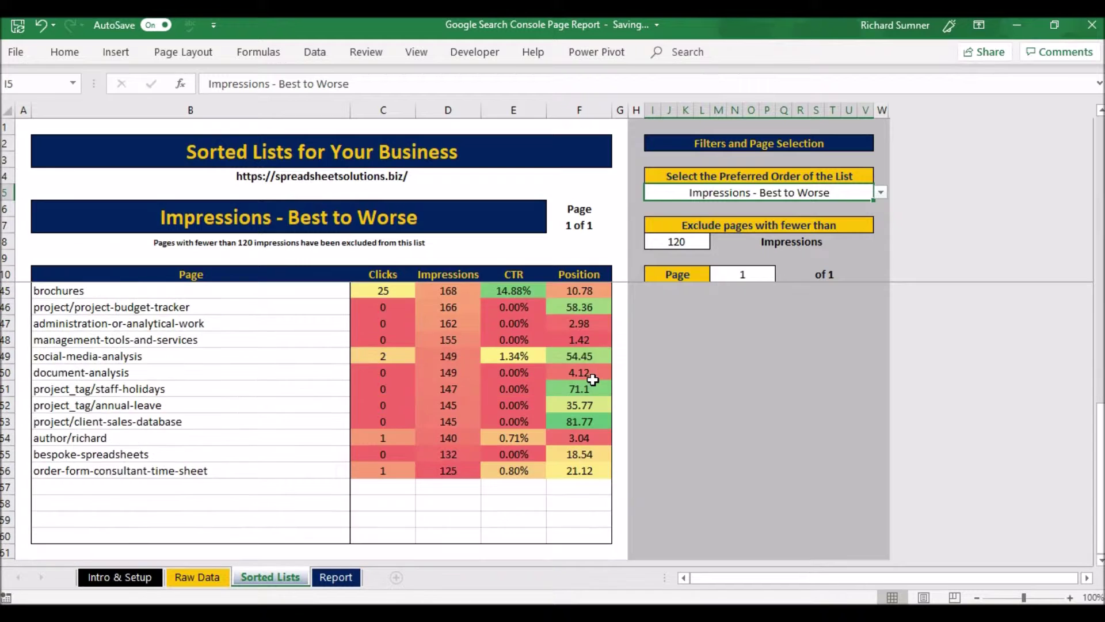
scroll(593, 380, up, 1)
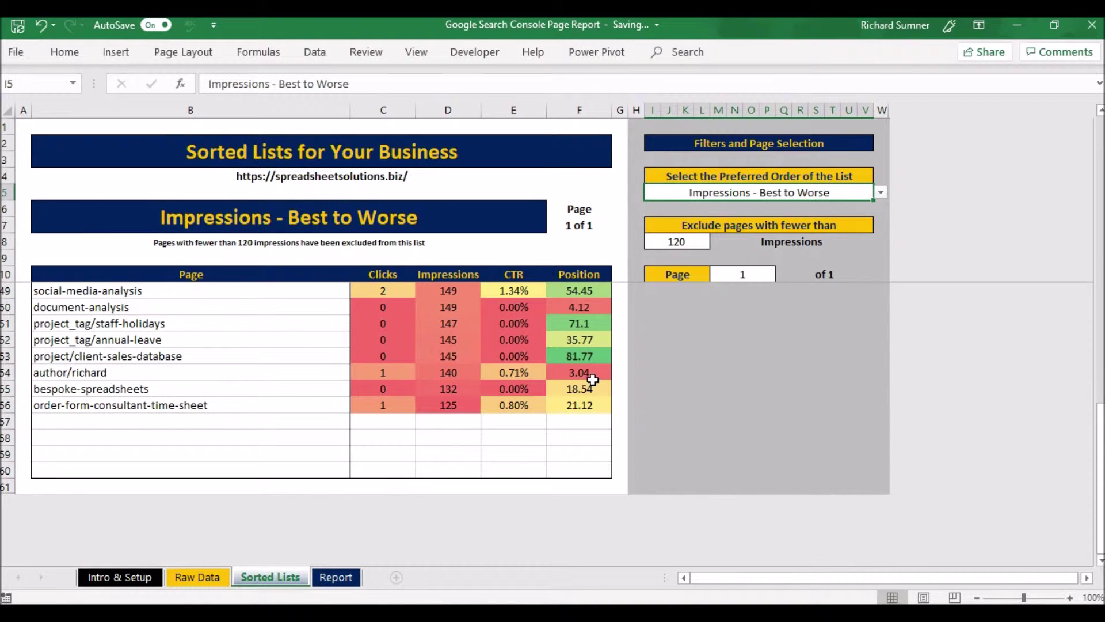
scroll(593, 380, up, 10)
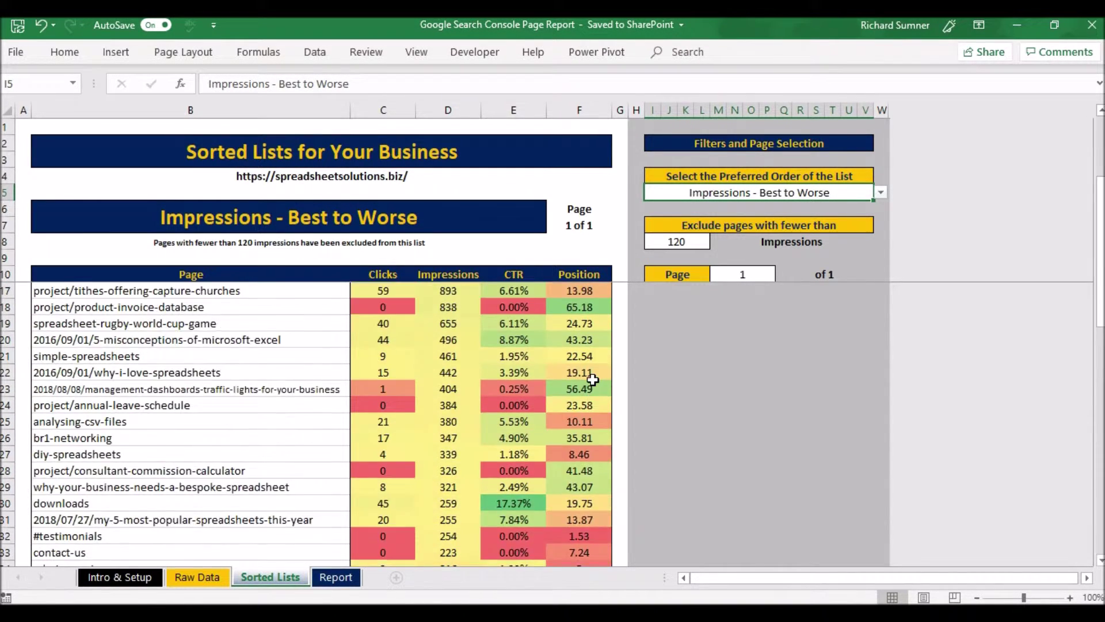
scroll(592, 380, up, 2)
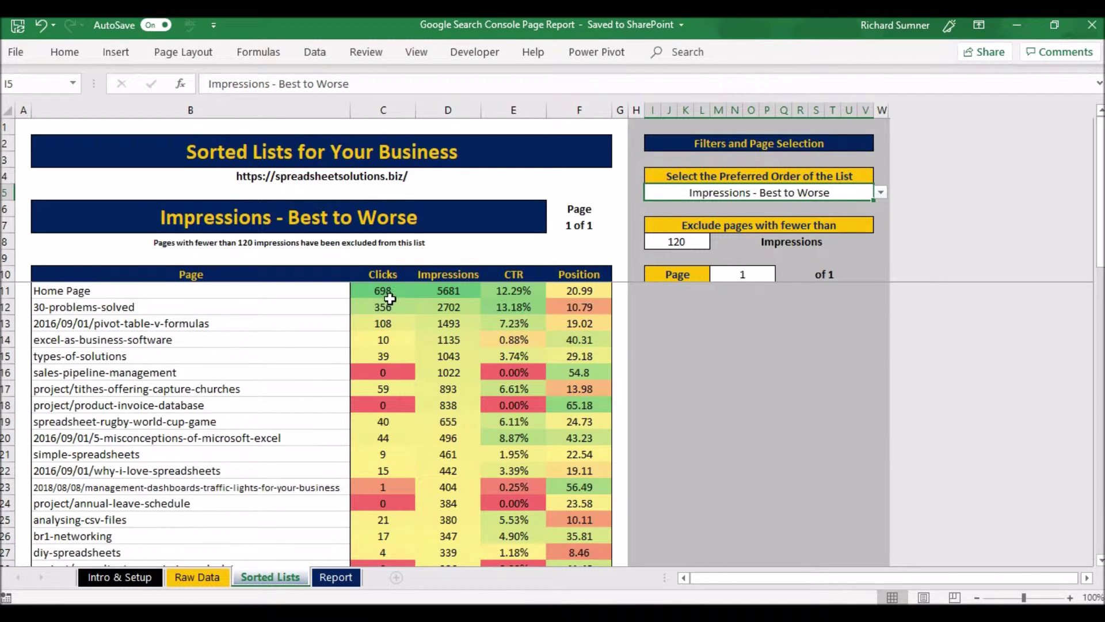
Examine the colour-graded Clicks column of the sorted list from its first row to its last.
click(389, 296)
key(ctrl+shift+Down)
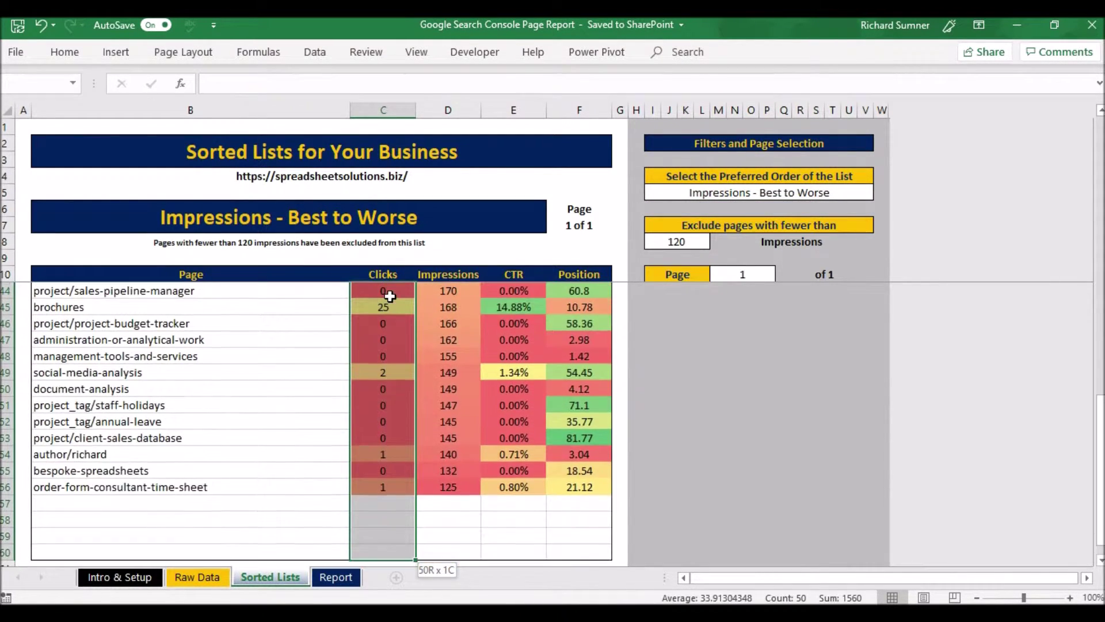
key(ctrl+Up)
scroll(391, 296, up, 11)
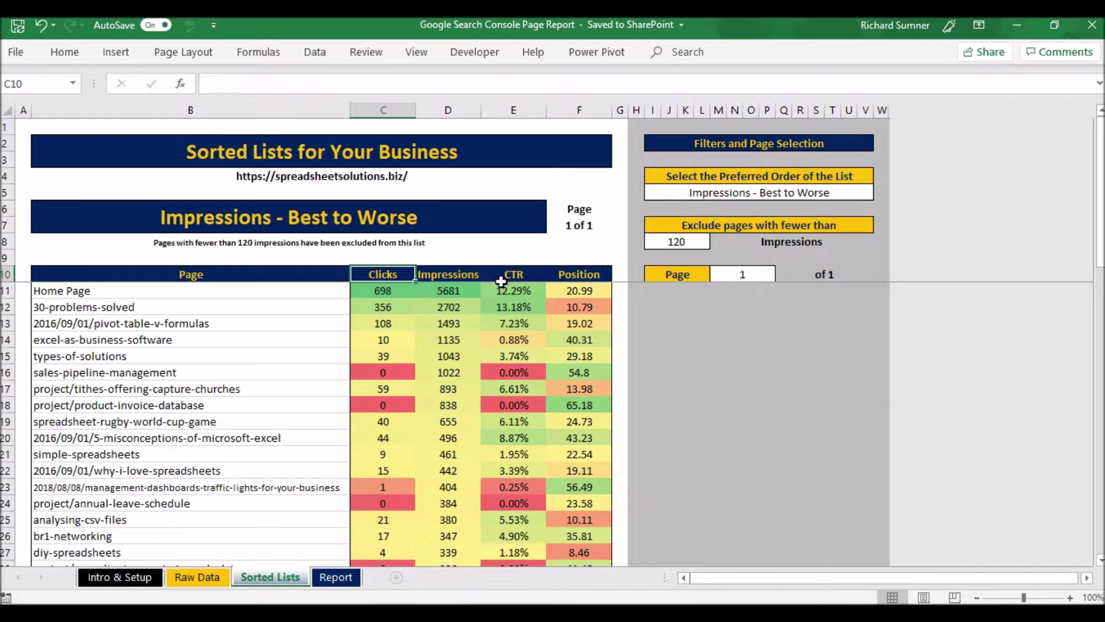
click(391, 288)
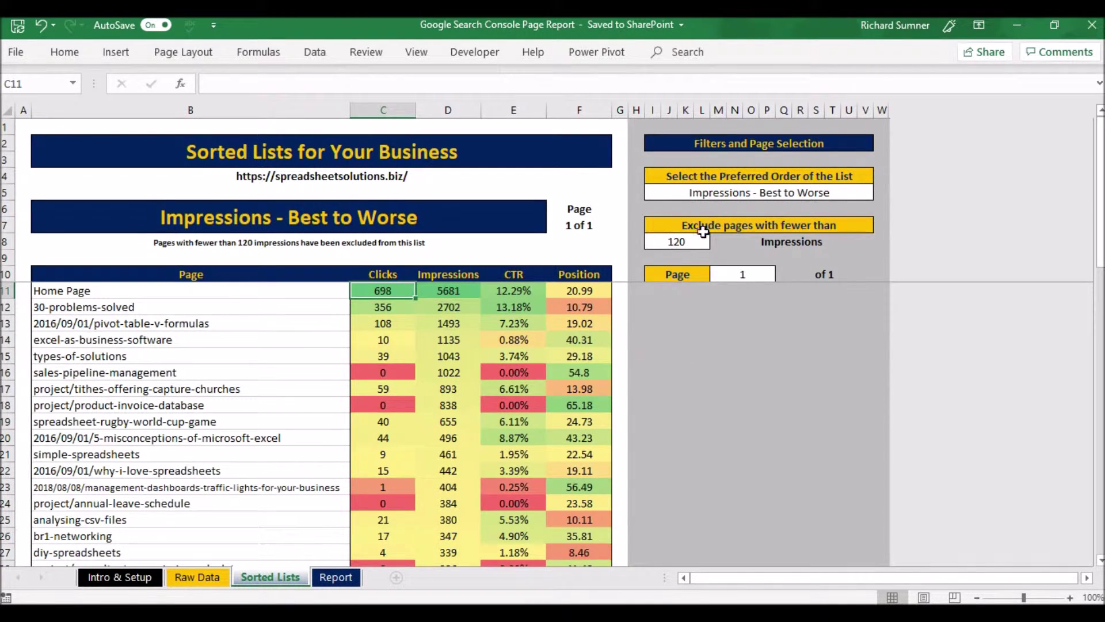
Set the preferred order of the sorted list to CTR - Best to Worse.
click(753, 196)
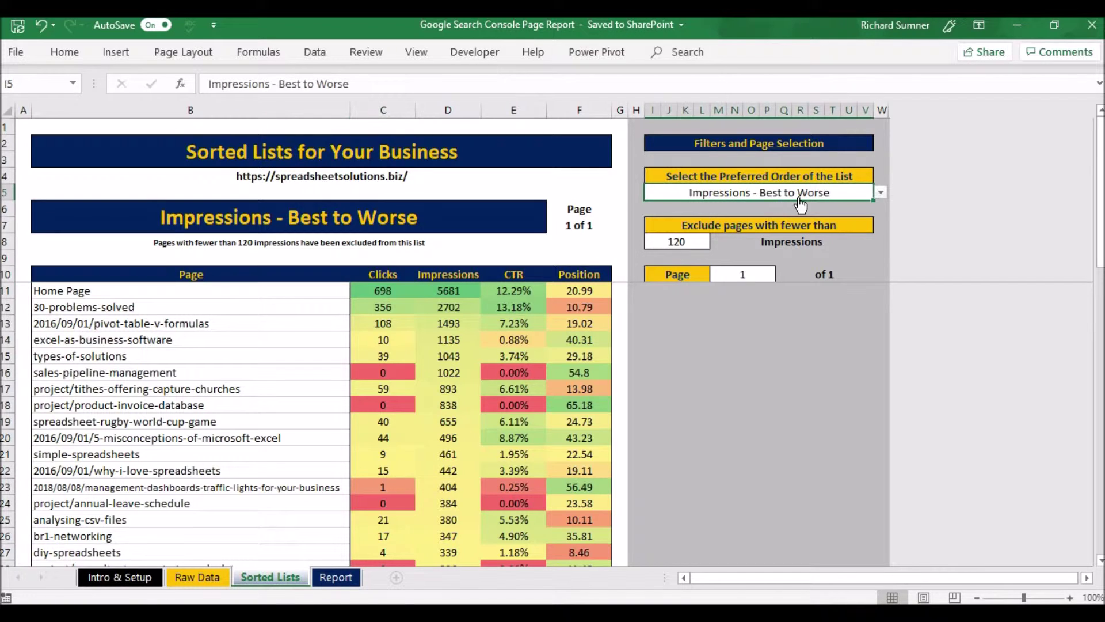
click(881, 196)
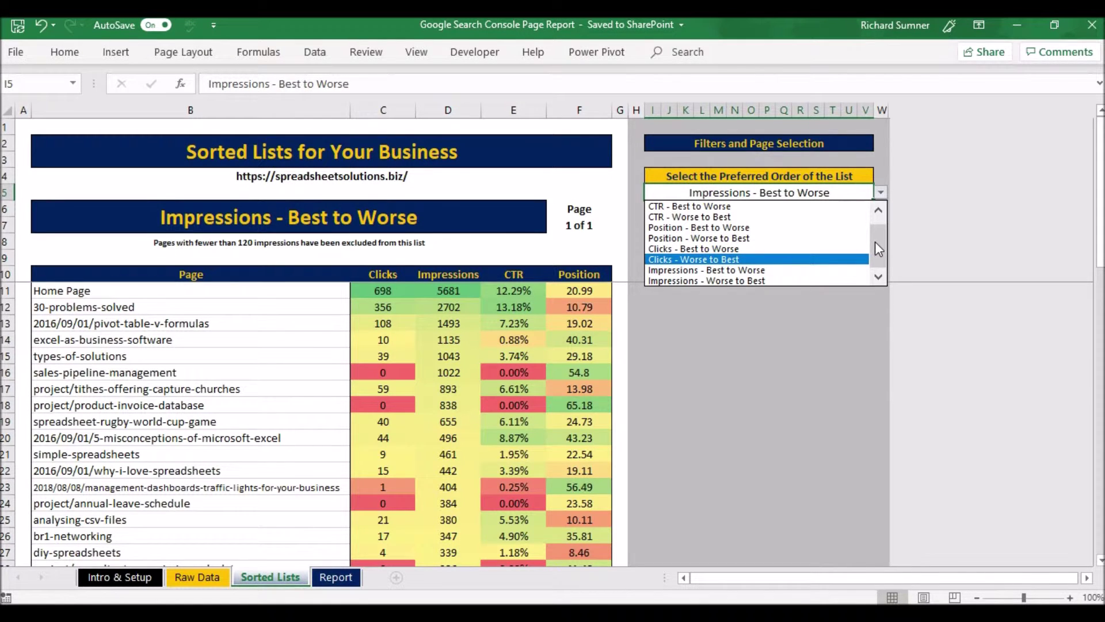
drag(875, 249, 878, 213)
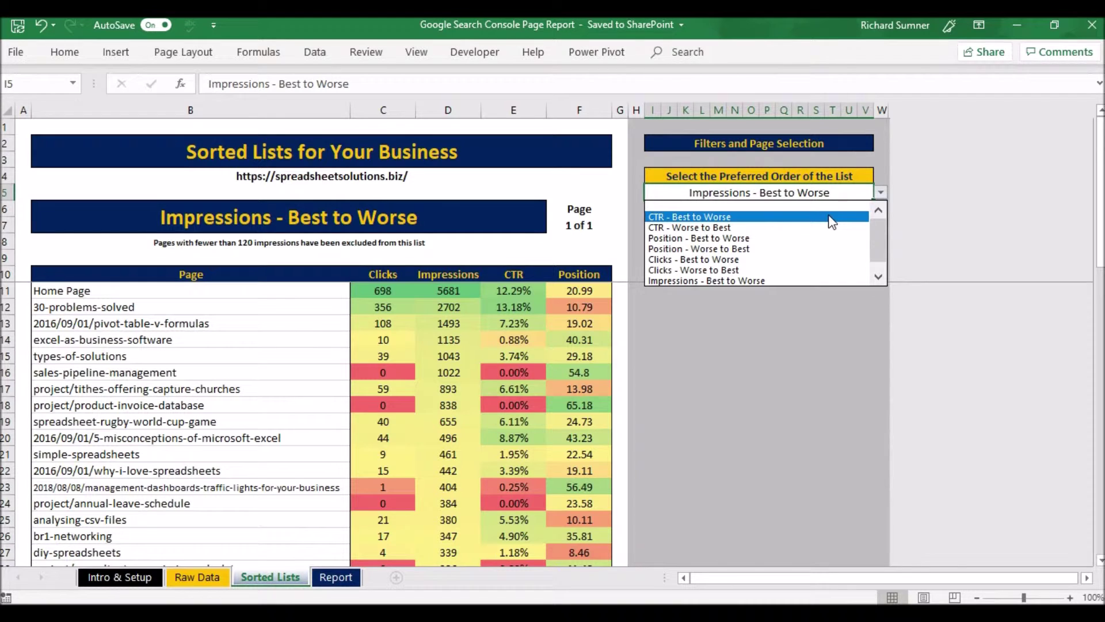
click(832, 221)
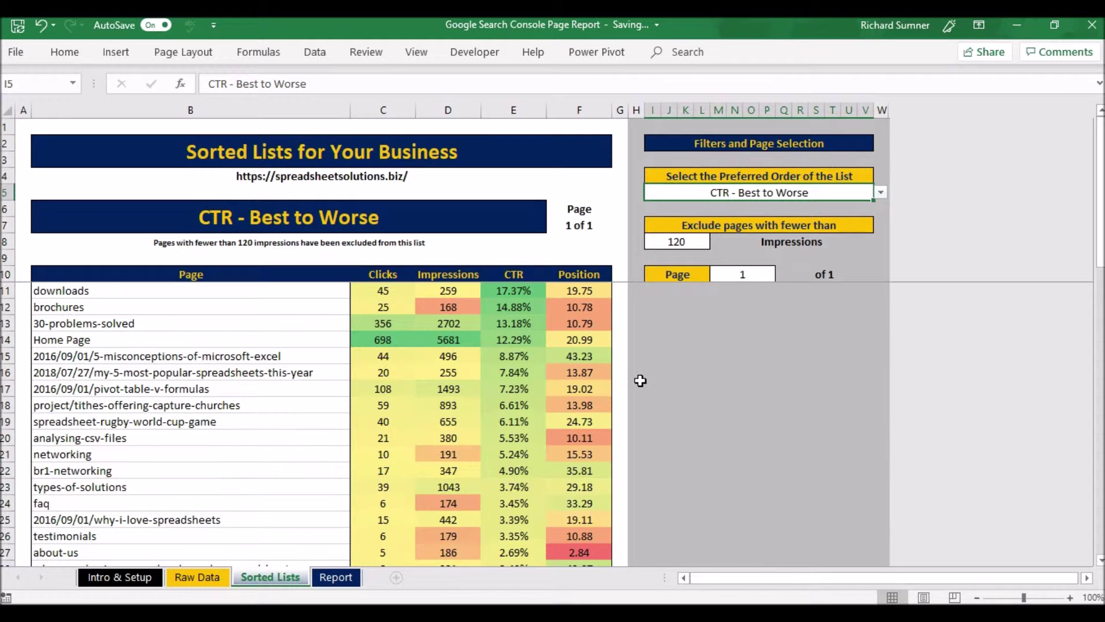
Preview the sorted list as CTR - Worse to Best and return its order to CTR - Best to Worse.
click(881, 192)
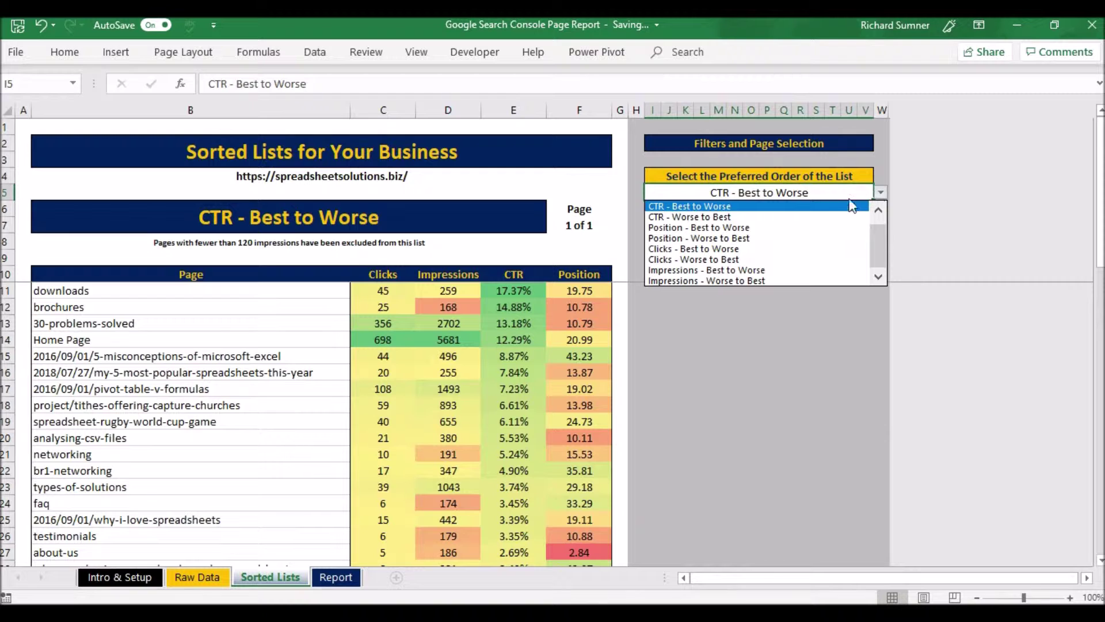
click(841, 217)
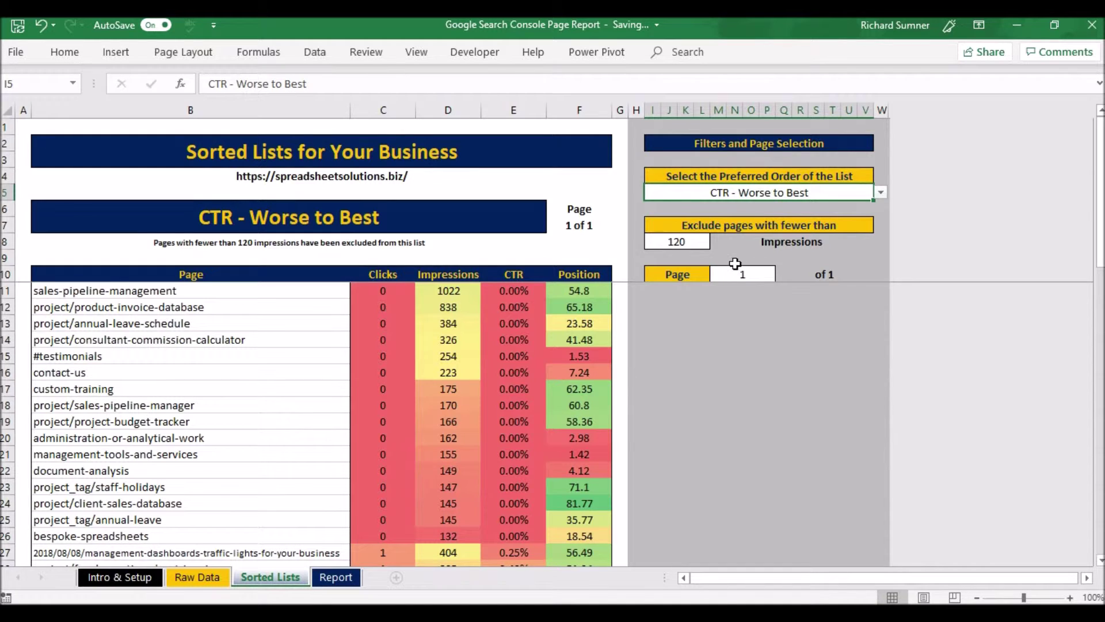
click(880, 193)
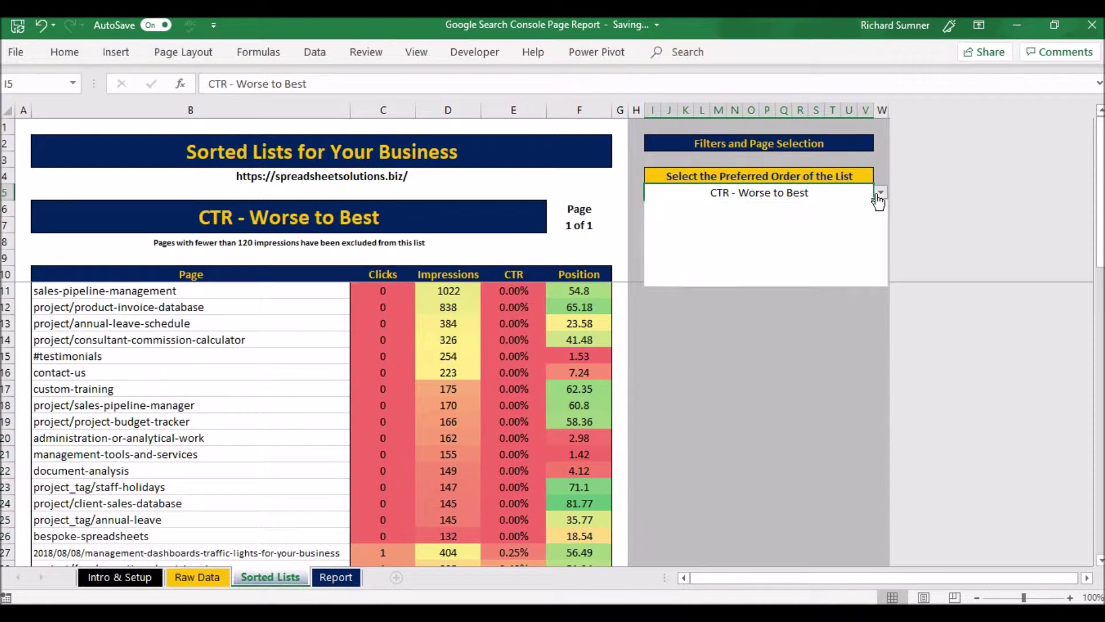
click(846, 208)
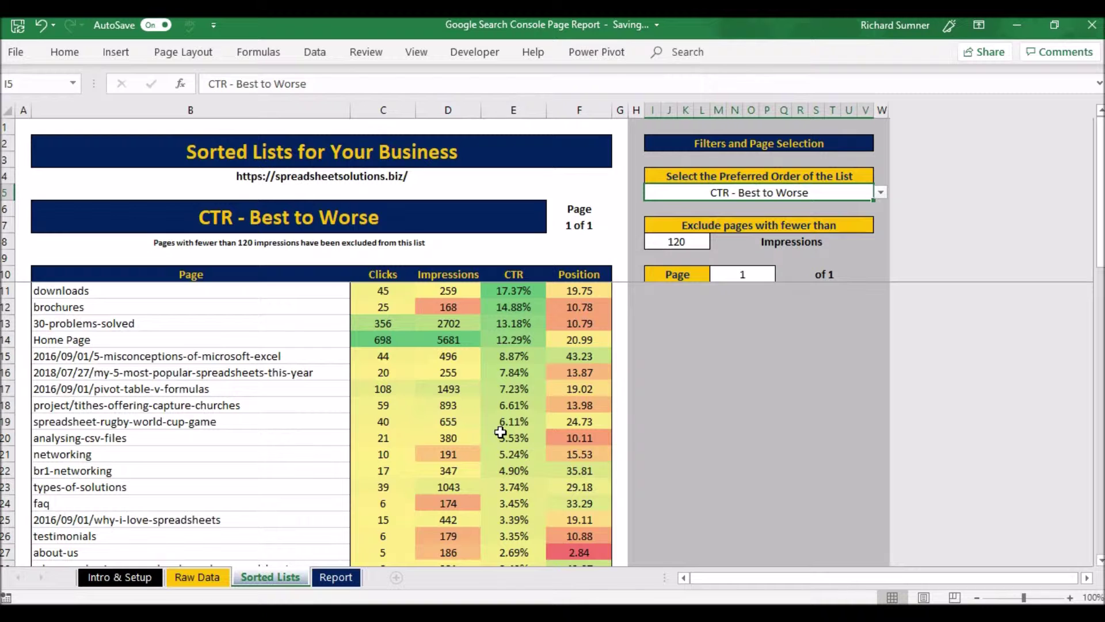
On the Report sheet, view the pages available for the first empty slot under Select up to 10 Pages to View.
click(336, 578)
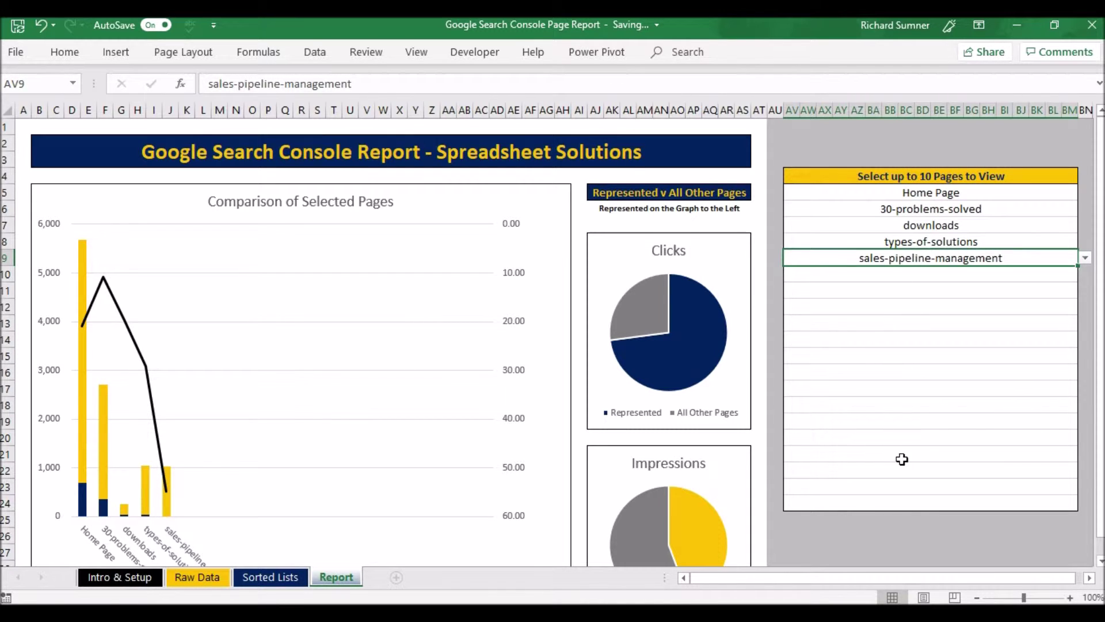
click(935, 276)
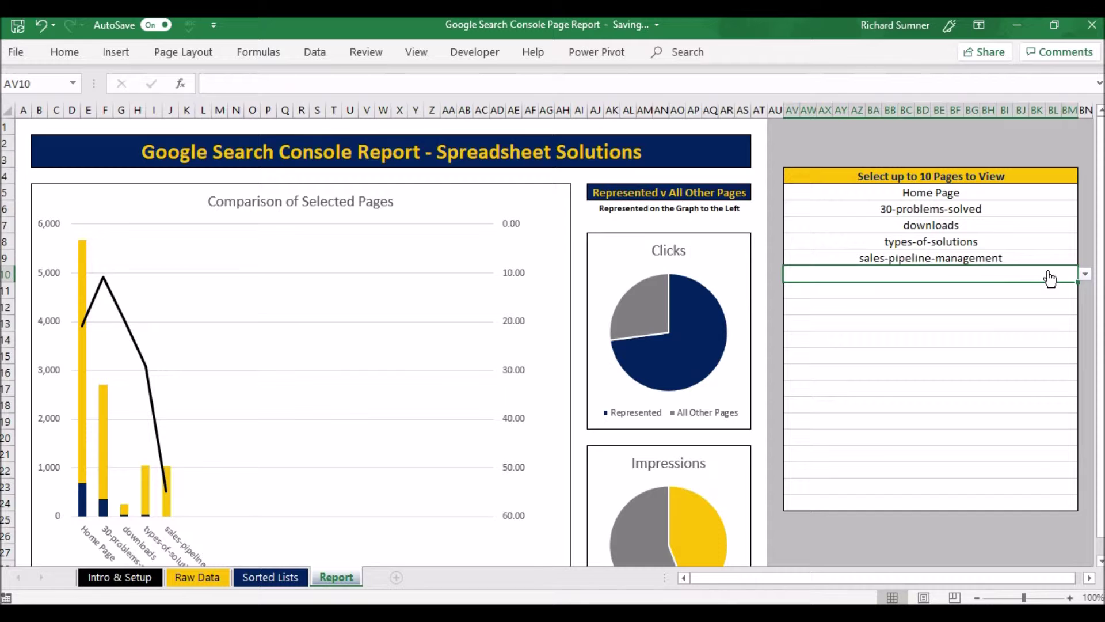
click(1085, 274)
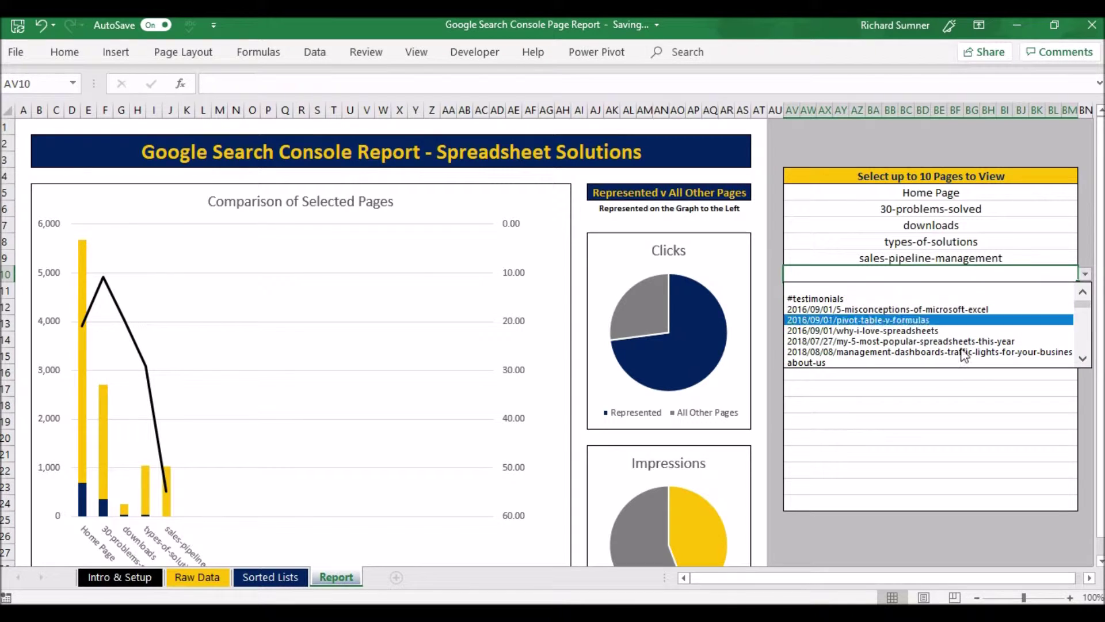
click(1087, 280)
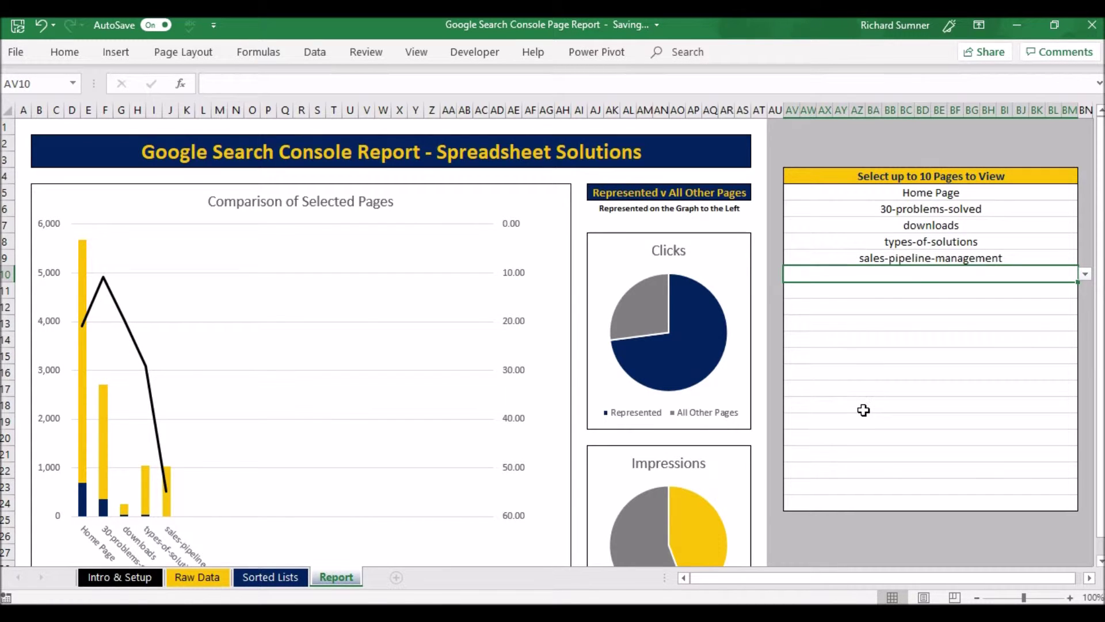
Examine the Comparison of Selected Pages chart with its legend and the Clicks and Impressions pie charts beside it.
scroll(863, 410, down, 1)
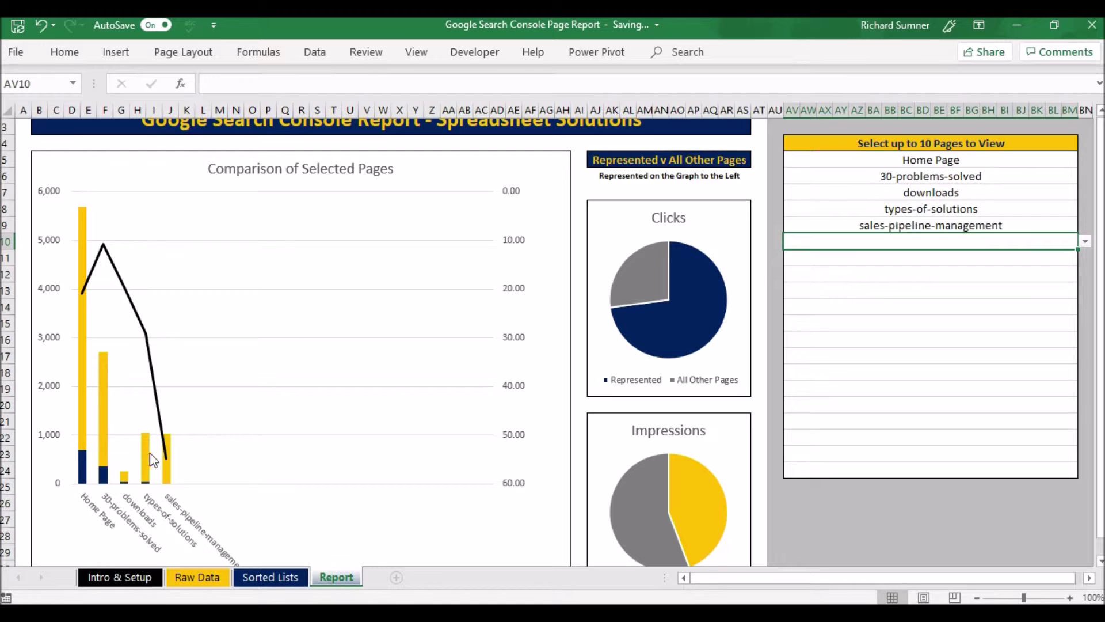
scroll(263, 377, down, 3)
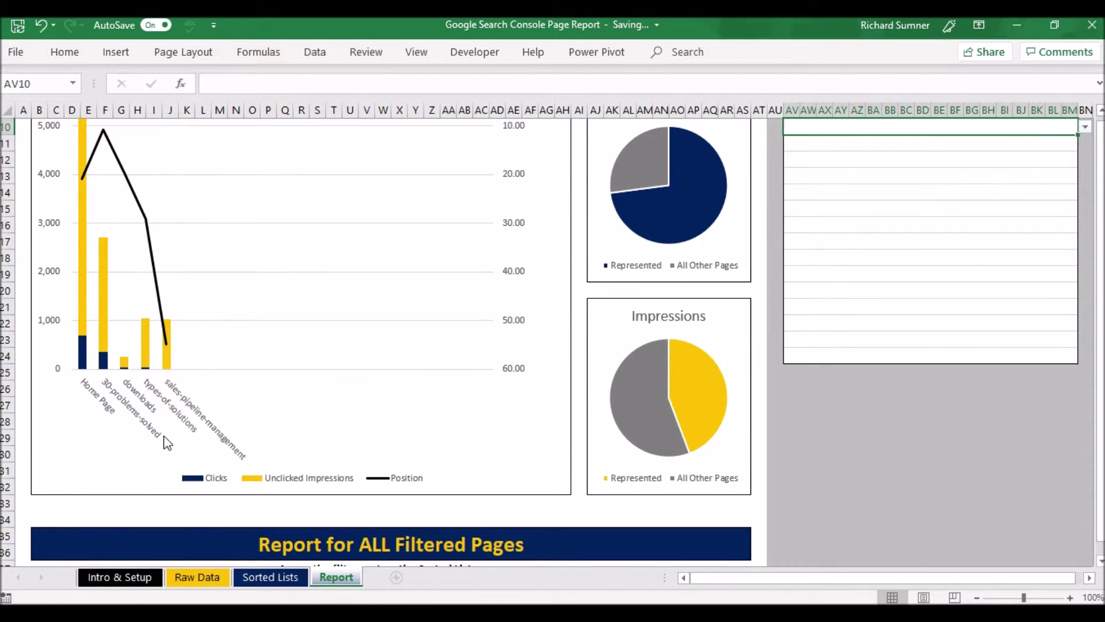
scroll(202, 397, up, 2)
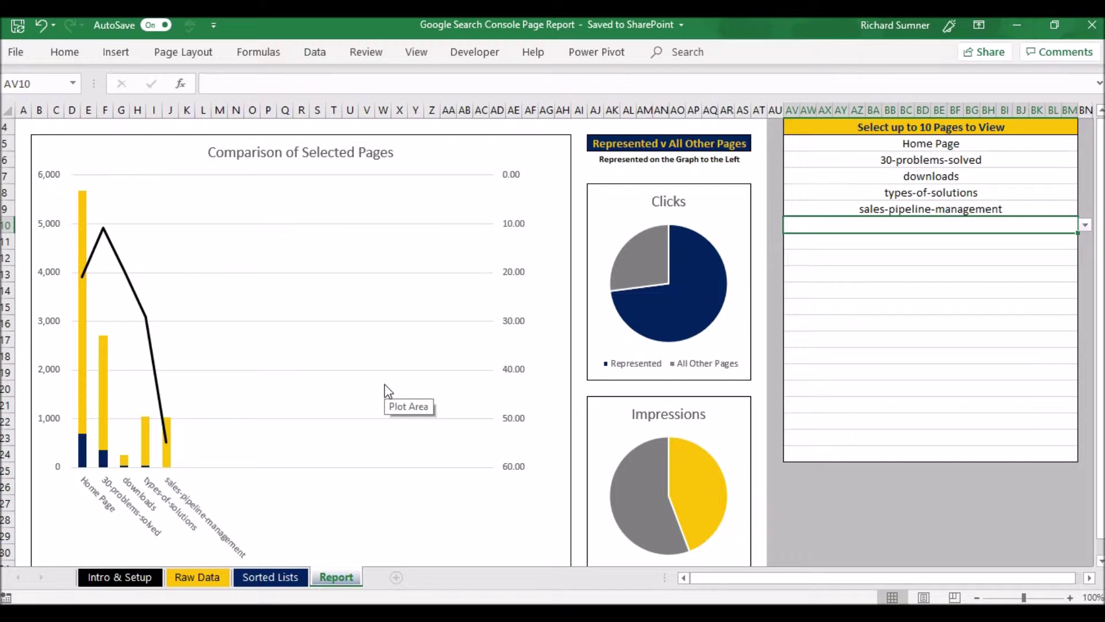
scroll(386, 392, down, 1)
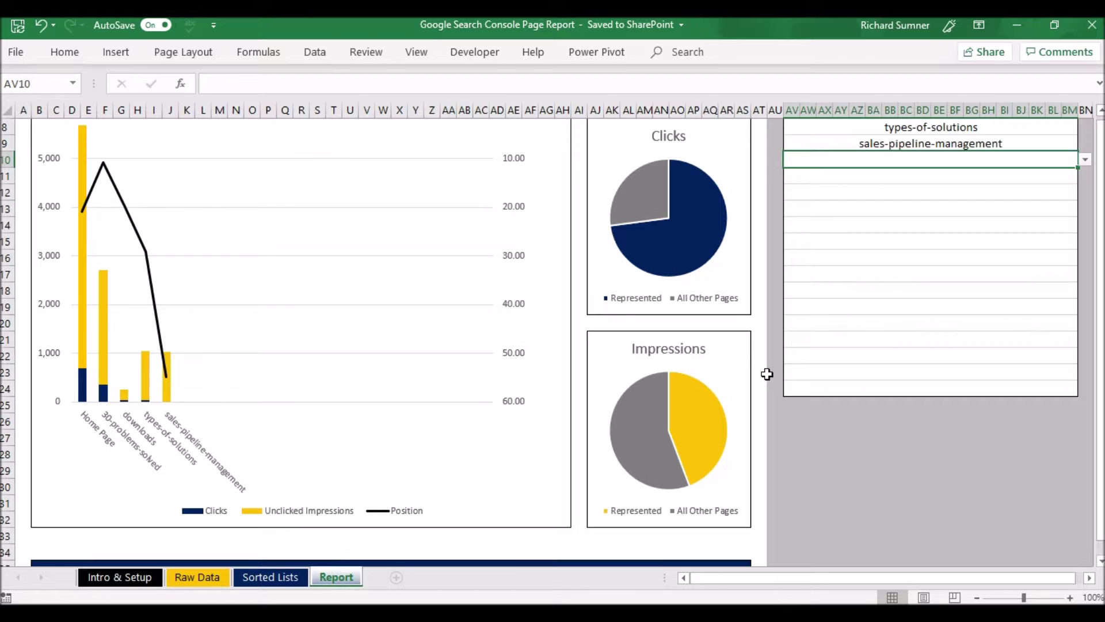
scroll(767, 374, up, 2)
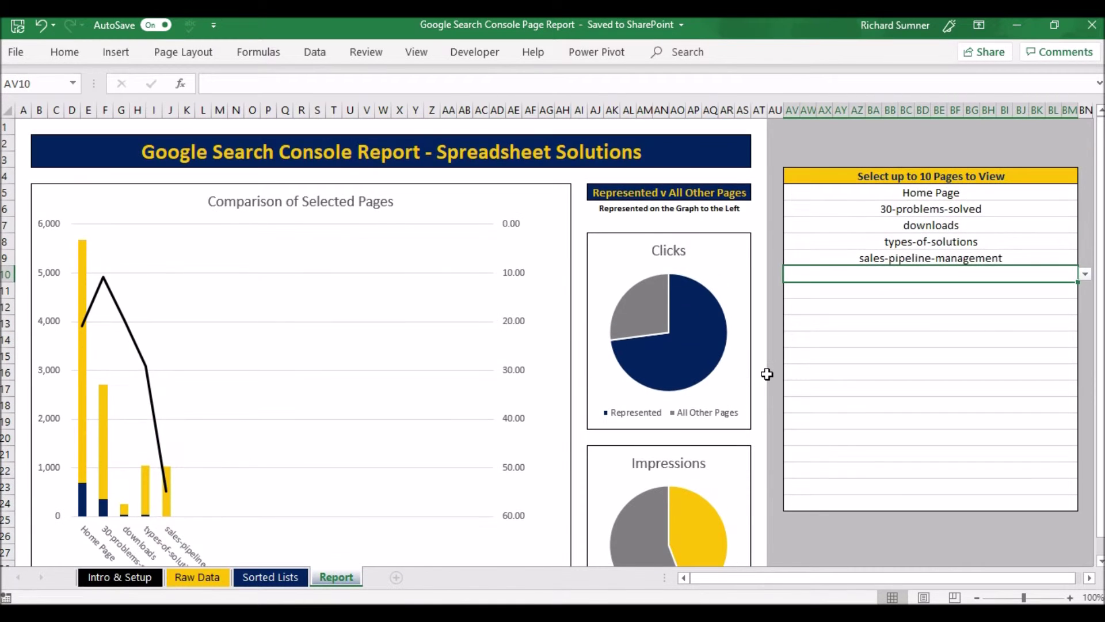
scroll(766, 374, down, 1)
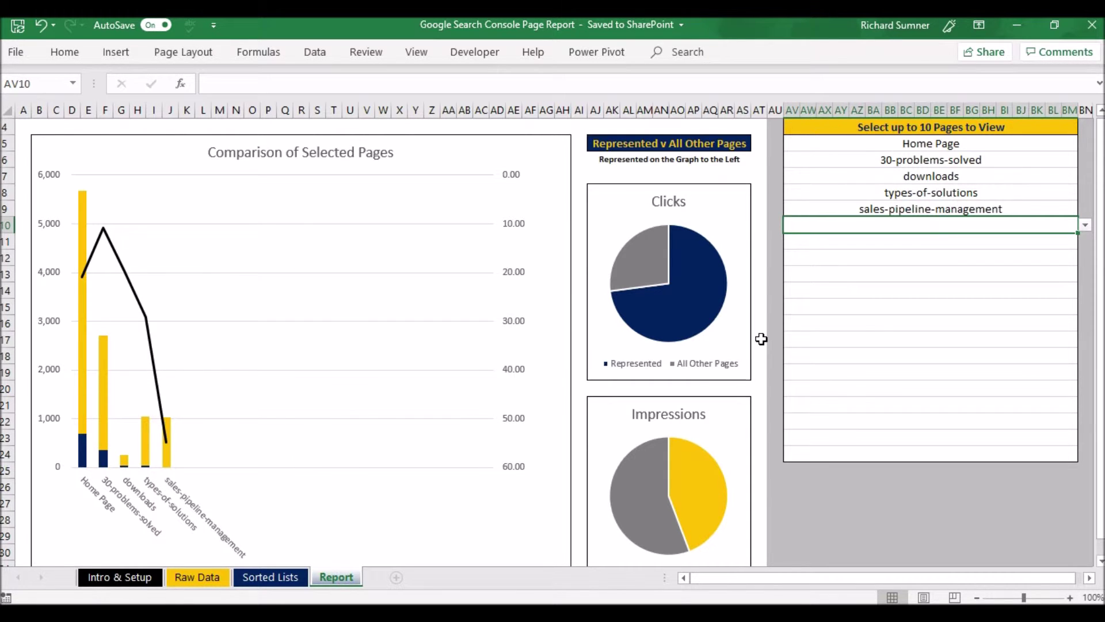
Review the Report for ALL Filtered Pages section and check the filters it uses on the Sorted Lists sheet.
scroll(761, 339, down, 6)
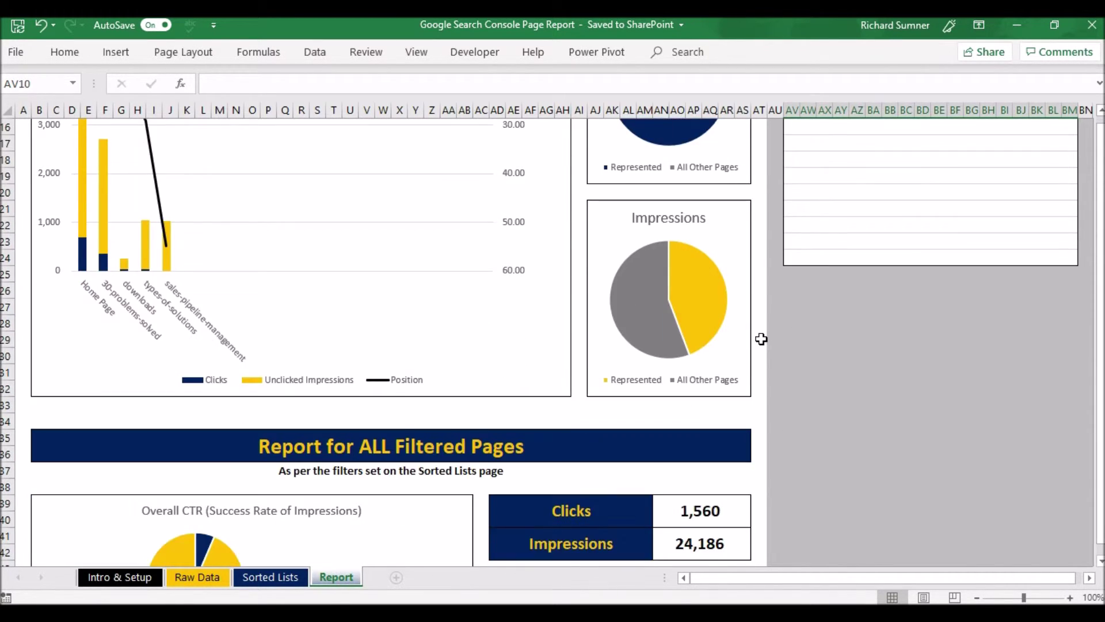
scroll(761, 339, down, 1)
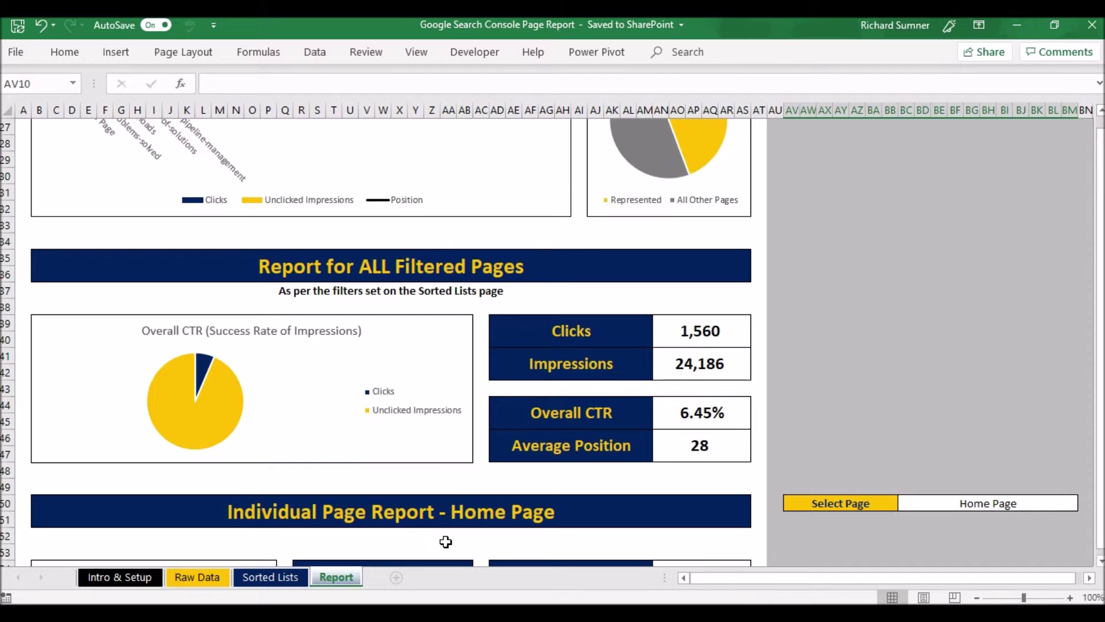
click(254, 583)
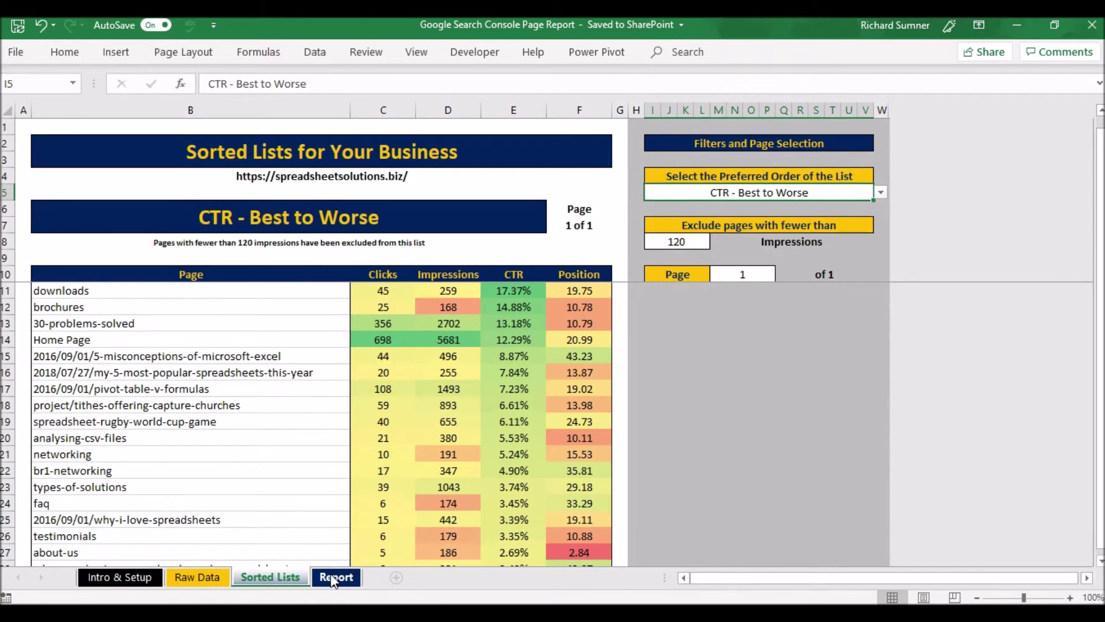
click(330, 574)
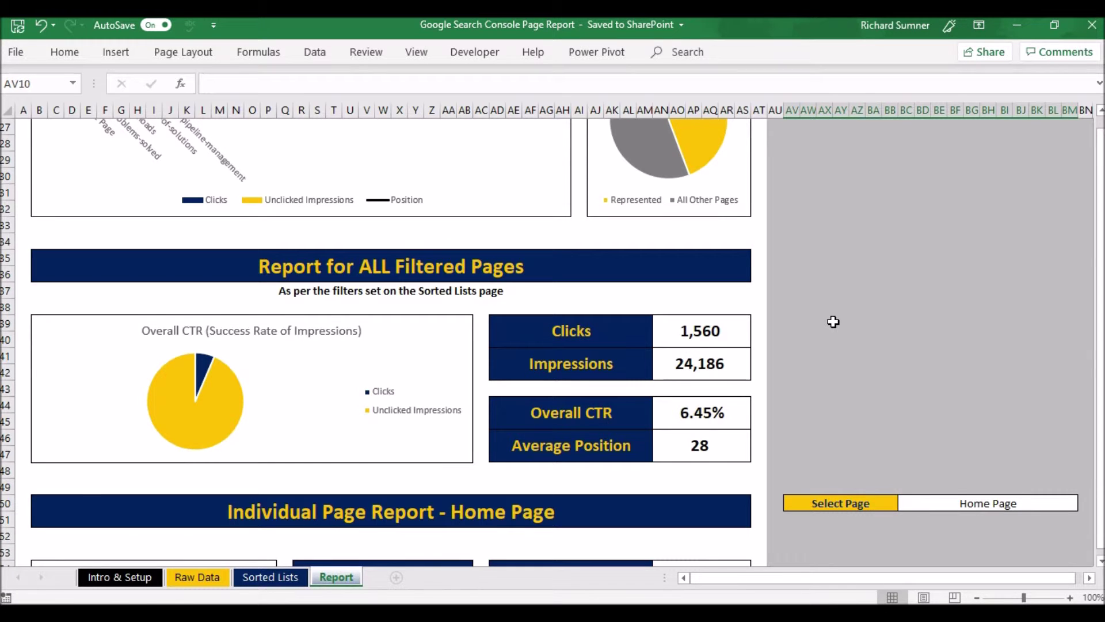
Examine the Individual Page Report for the Home Page and view the pages available in its Select Page cell.
scroll(833, 322, down, 4)
scroll(833, 322, down, 2)
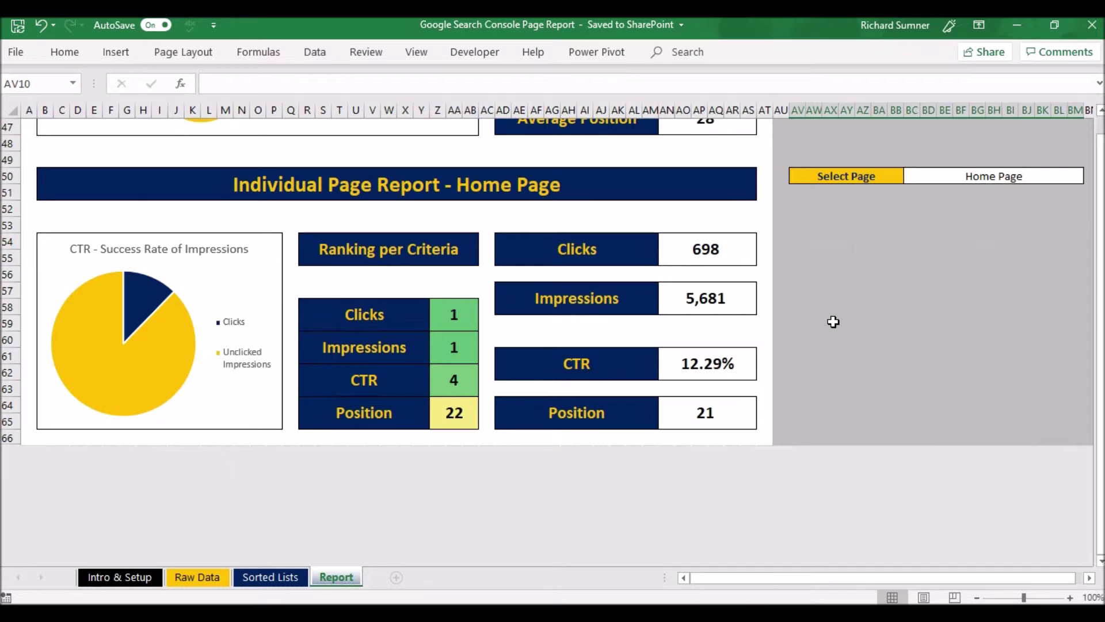
click(963, 177)
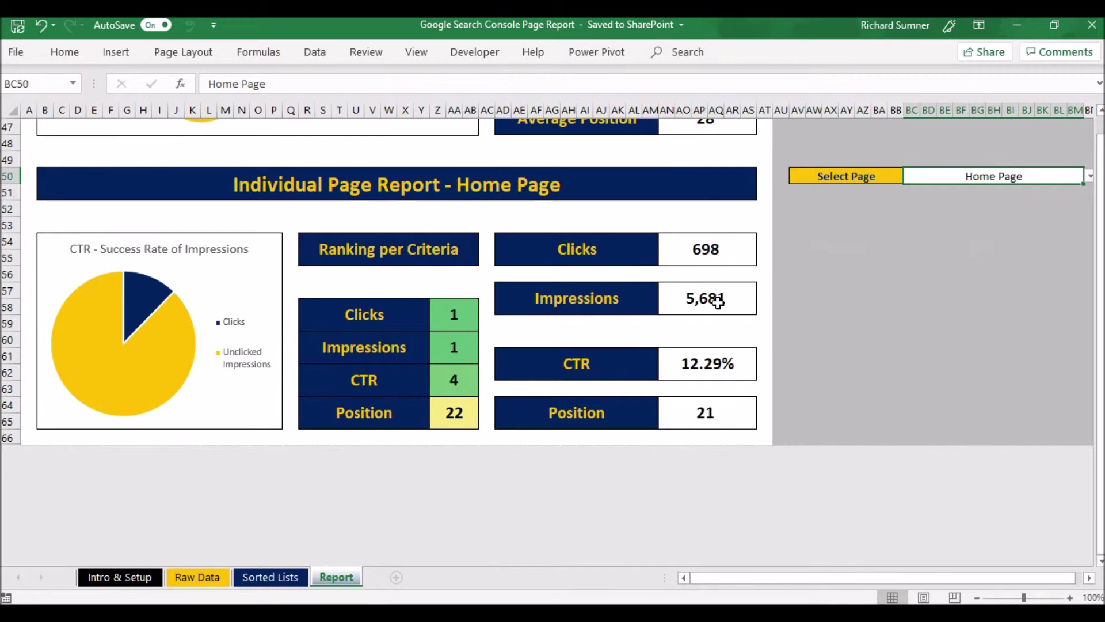
scroll(749, 341, up, 2)
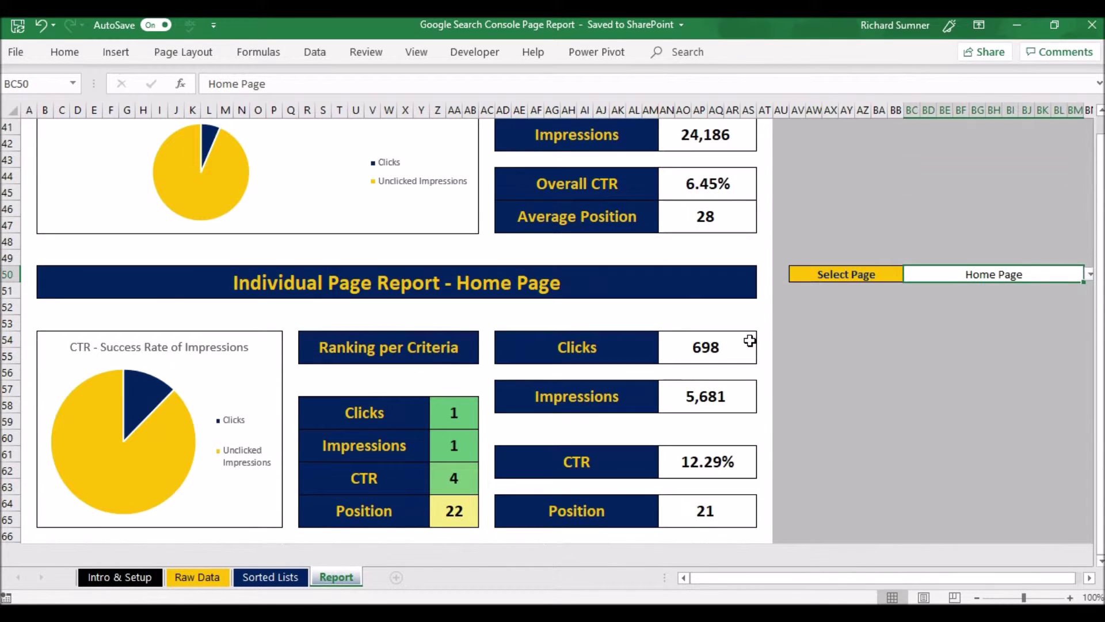
click(1090, 275)
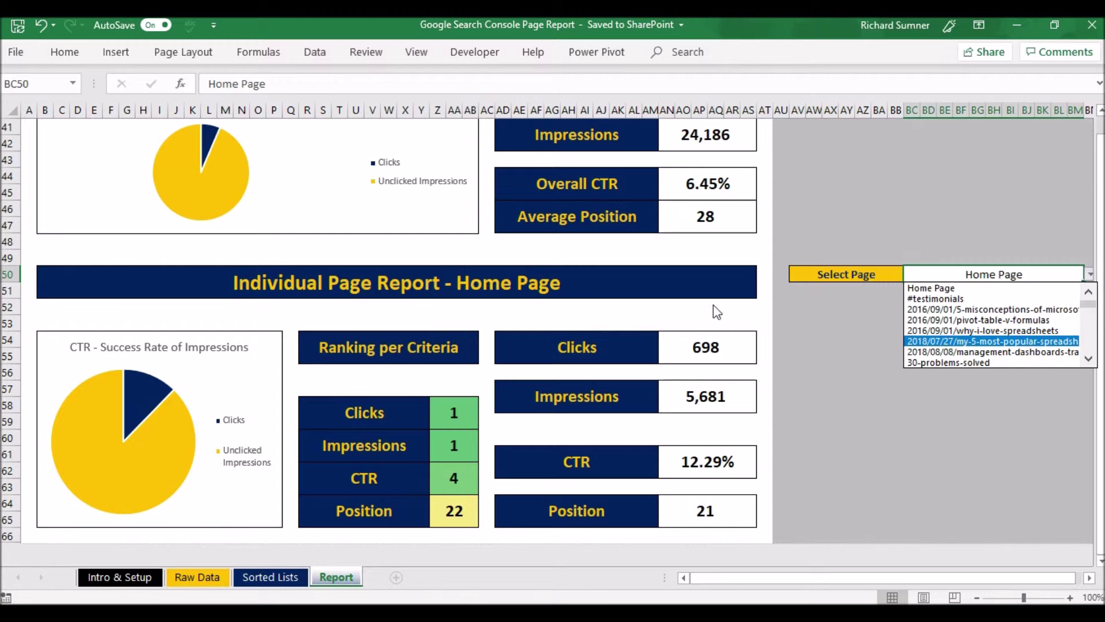
click(1090, 279)
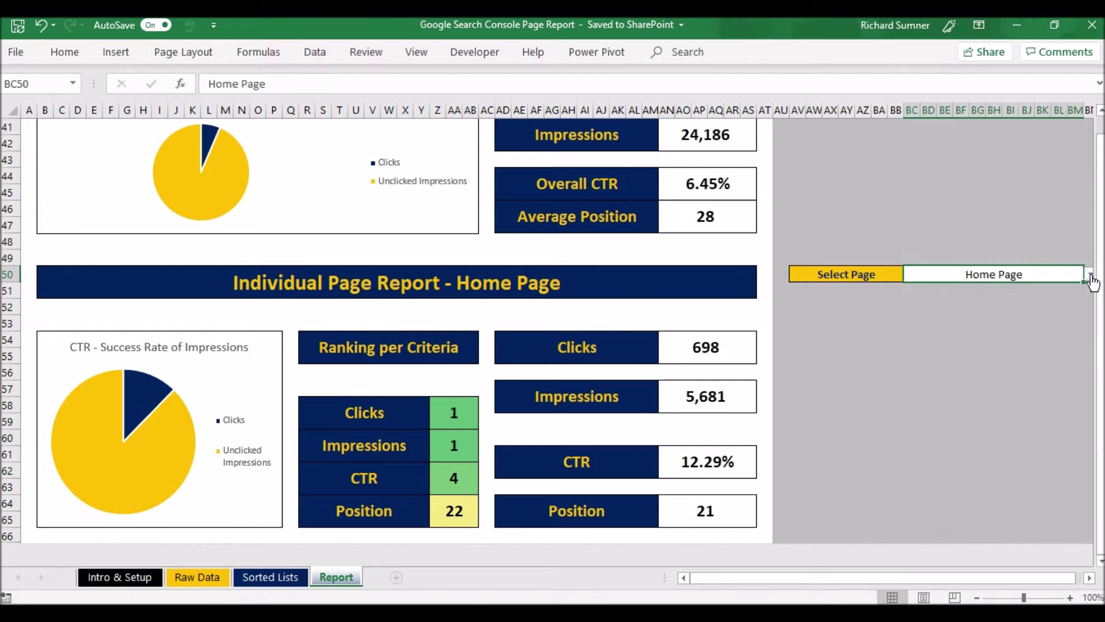
Look over the top of the report and revisit the Raw Data, Sorted Lists and Intro & Setup sheets.
scroll(455, 368, up, 13)
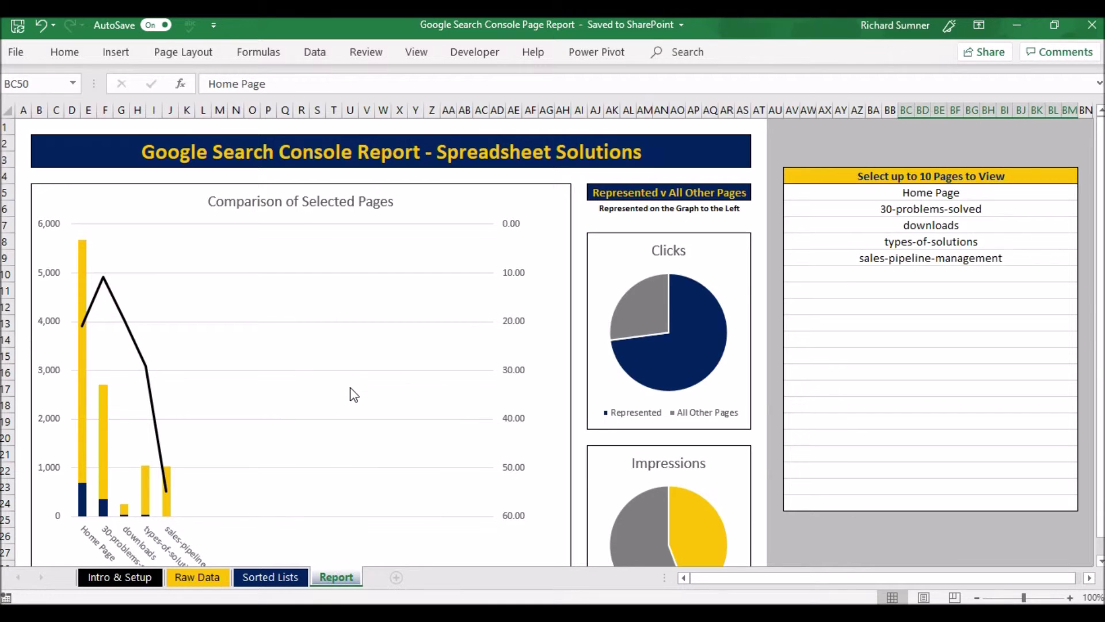
click(289, 580)
click(202, 573)
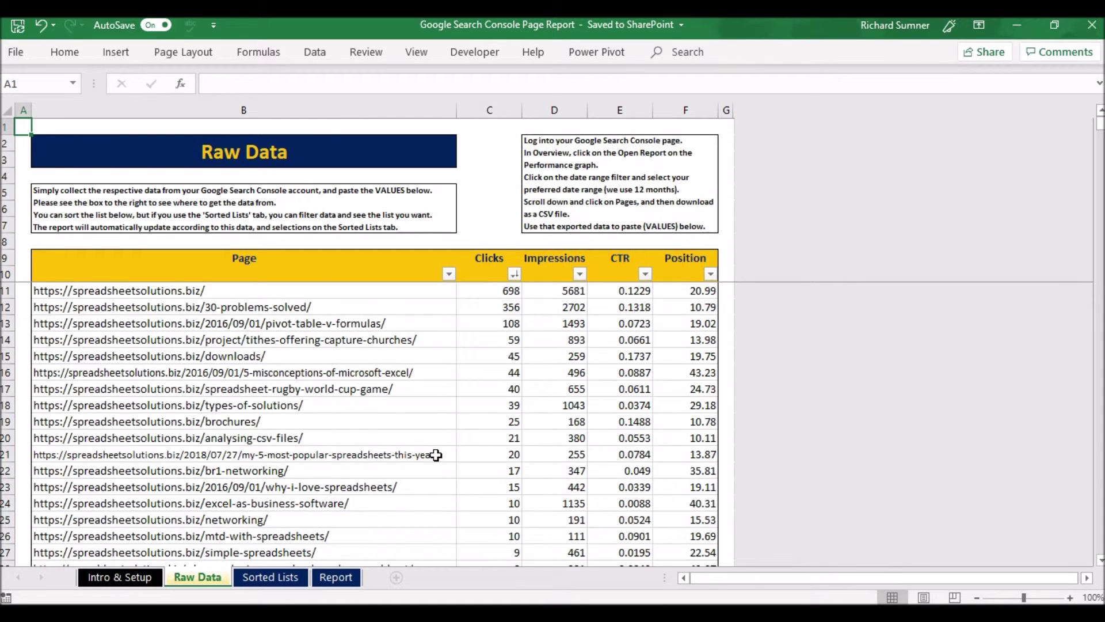
click(293, 578)
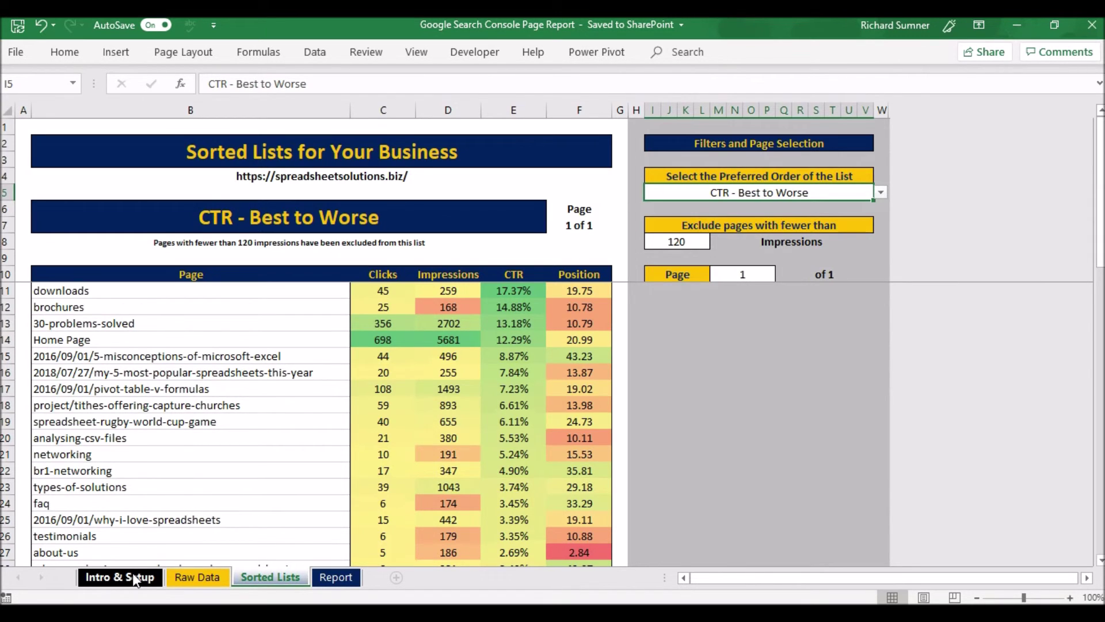
click(133, 582)
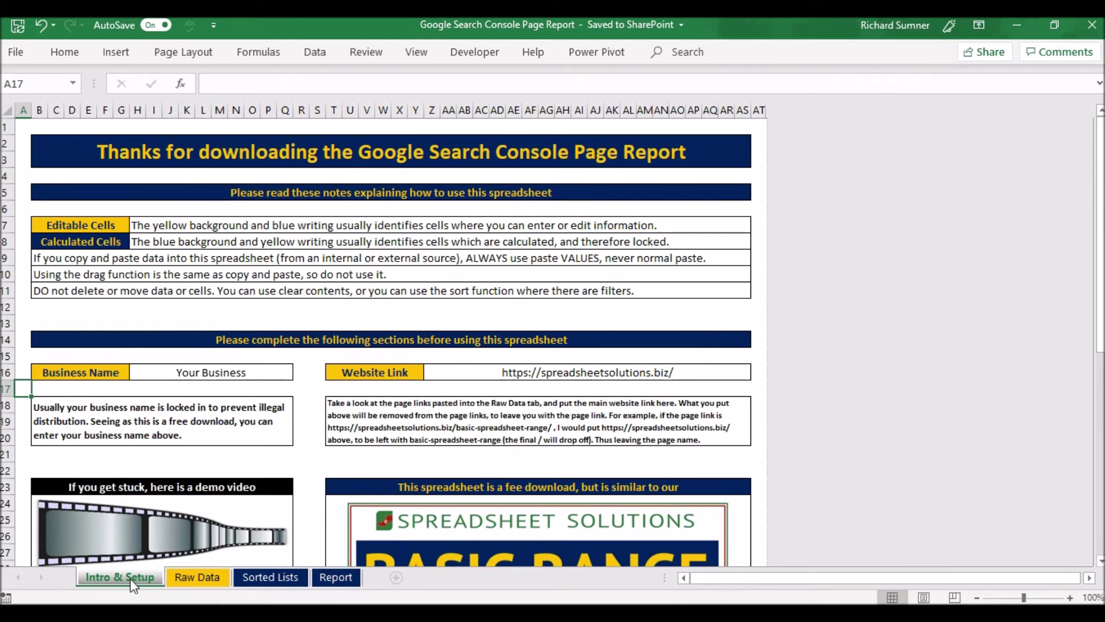